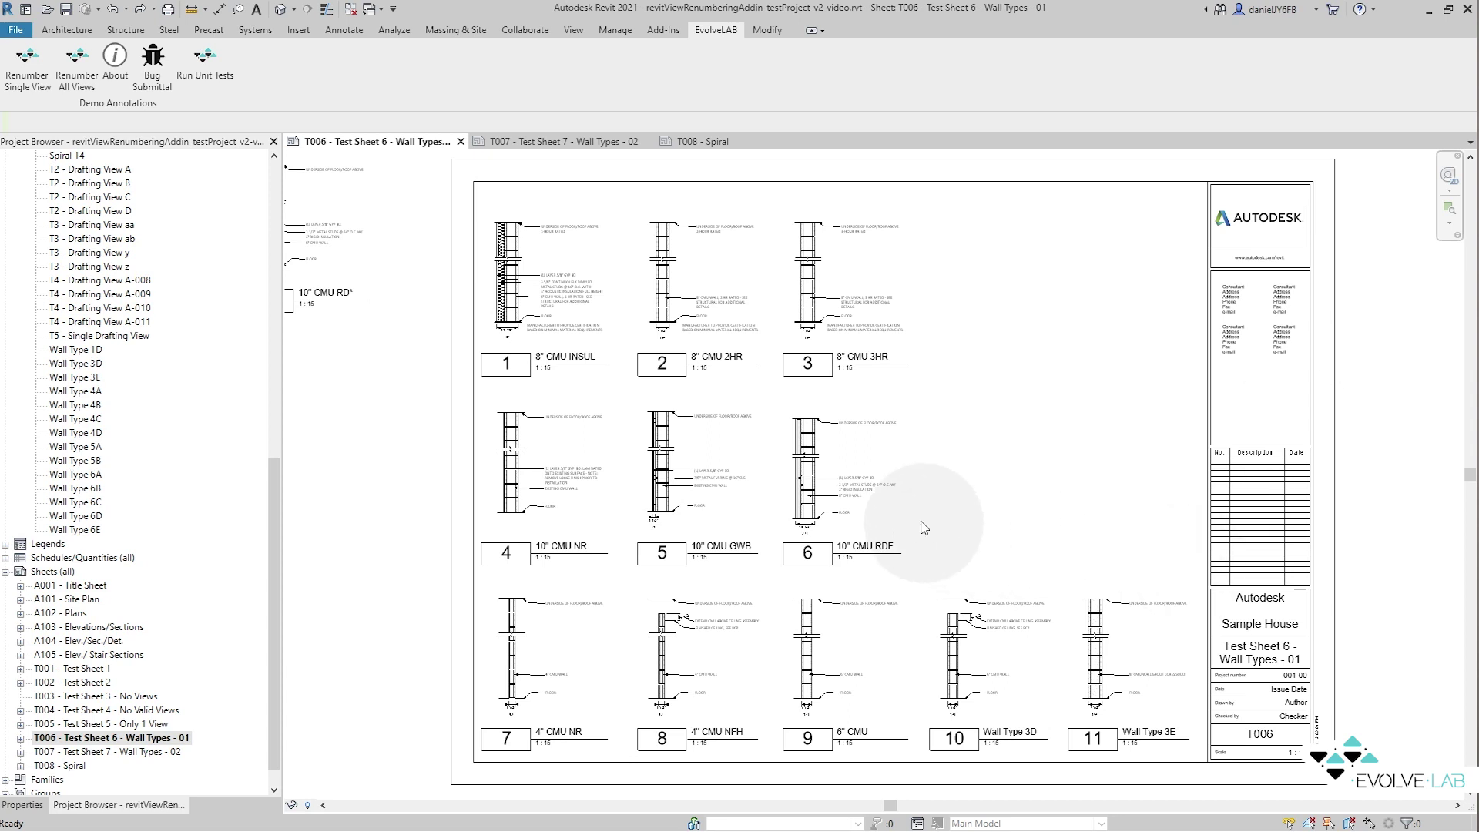
Shift the 10" CMU RDF detail right and place the 10" CMU RD* detail (12) in its former middle-row slot
click(863, 489)
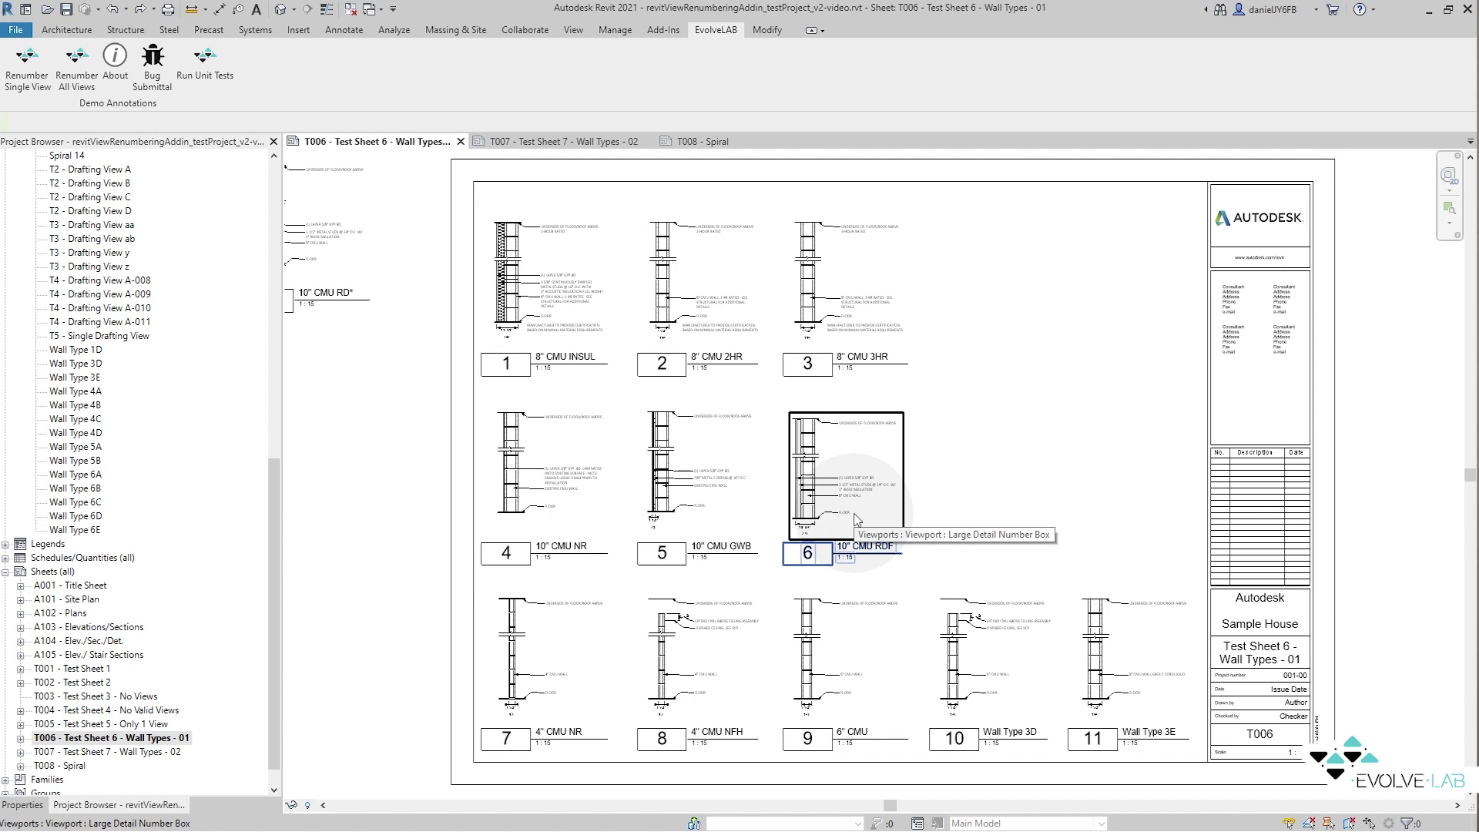
click(848, 474)
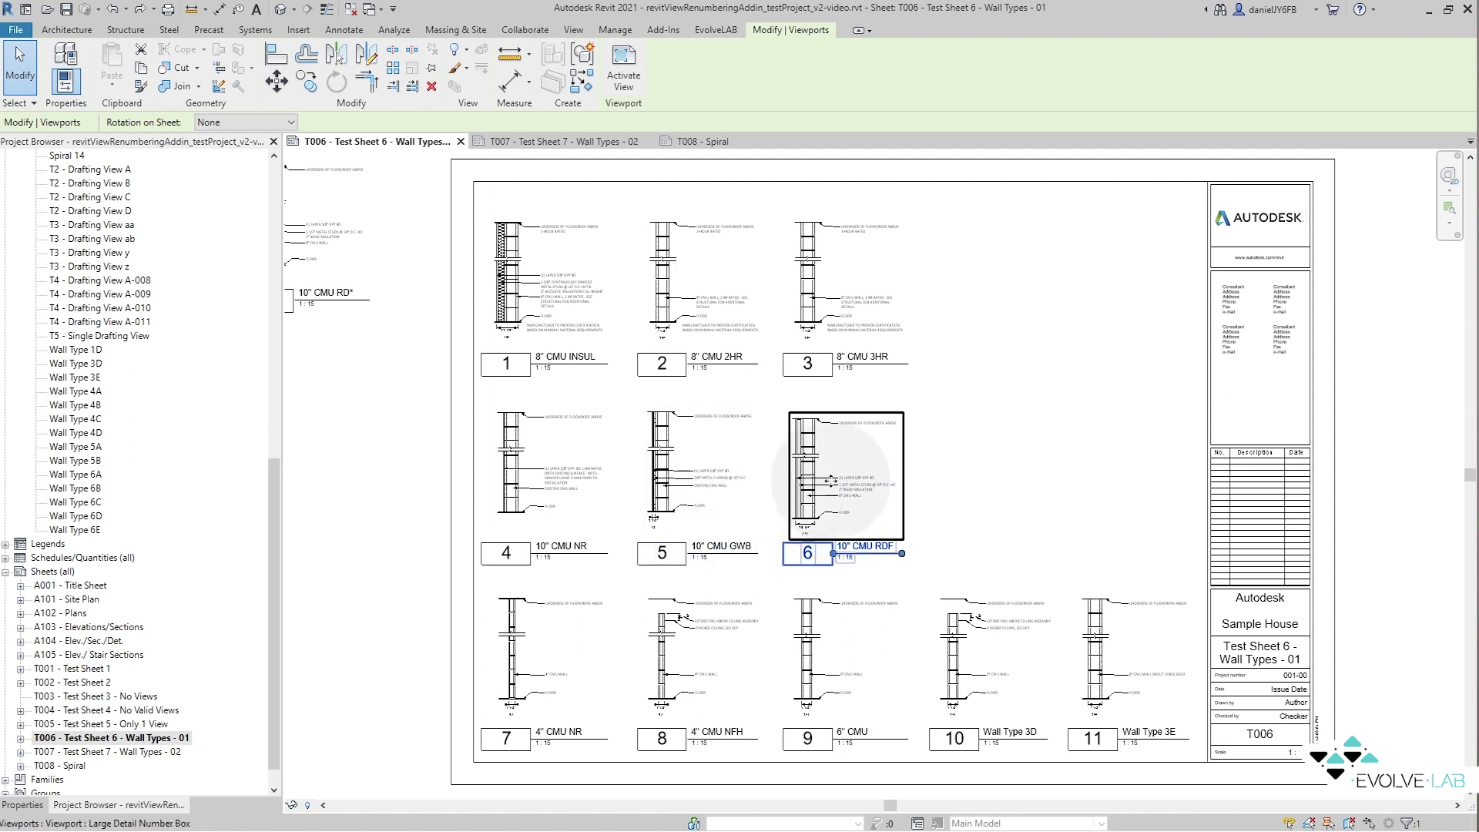
shift+drag(830, 480, 978, 480)
mouse_move(349, 241)
mouse_down()
mouse_move(727, 370)
mouse_move(835, 505)
mouse_up()
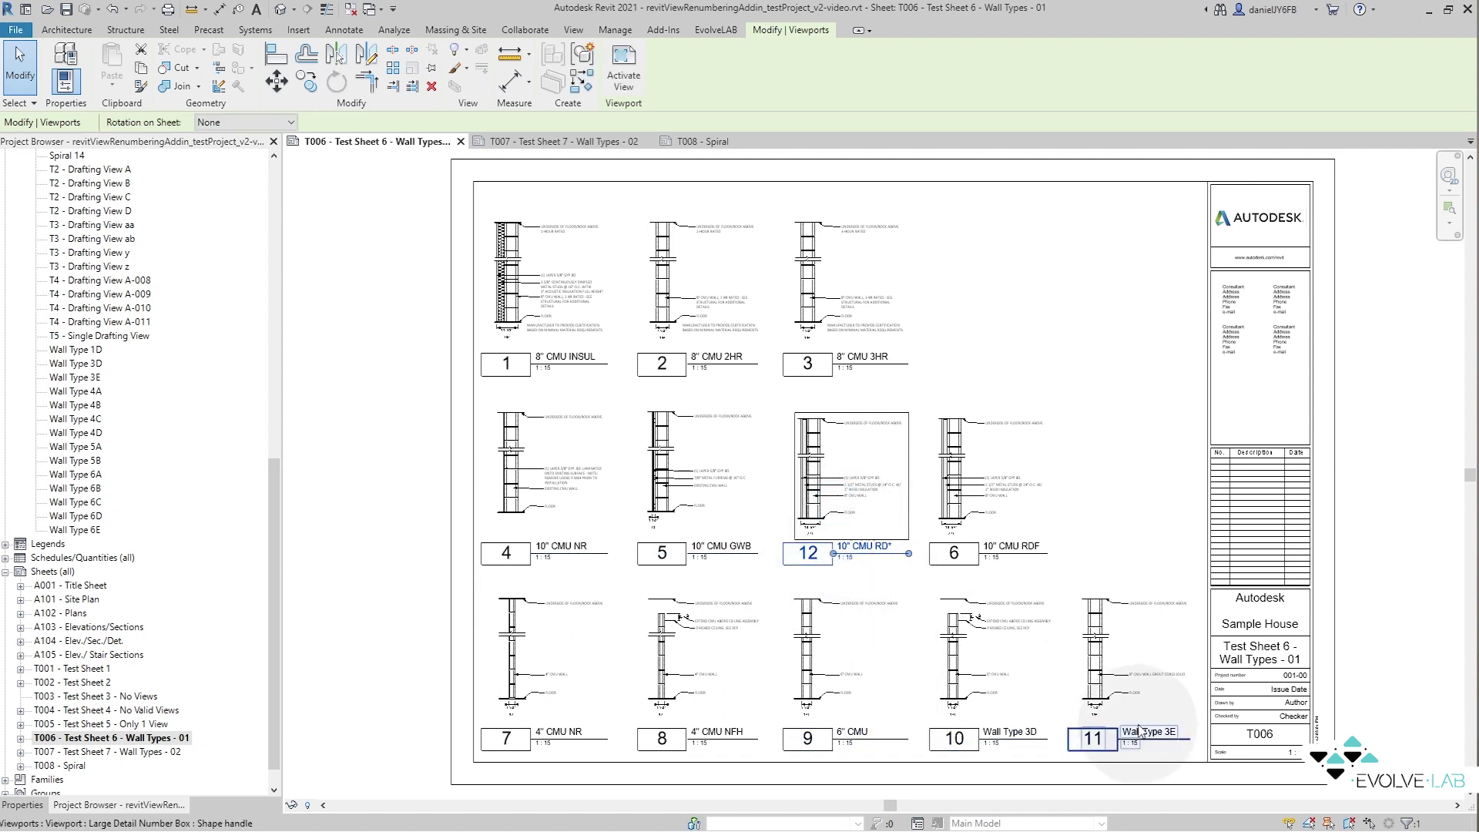
Renumber the 10" CMU RD* detail from 12 to 6 with EvolveLAB Renumber Single View, then check 10" CMU RDF
click(710, 35)
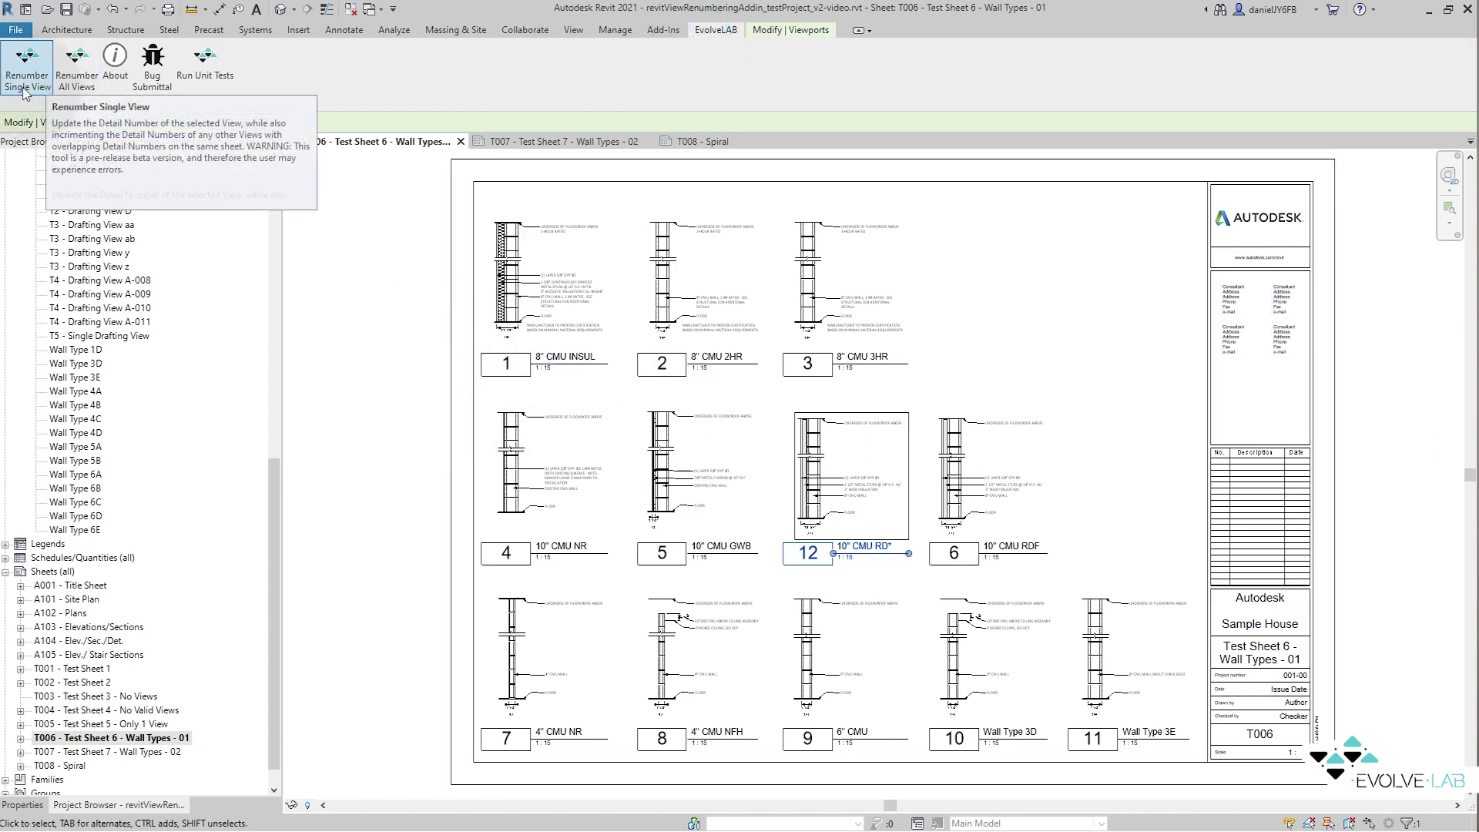
click(25, 91)
drag(667, 336, 779, 254)
drag(751, 358, 705, 367)
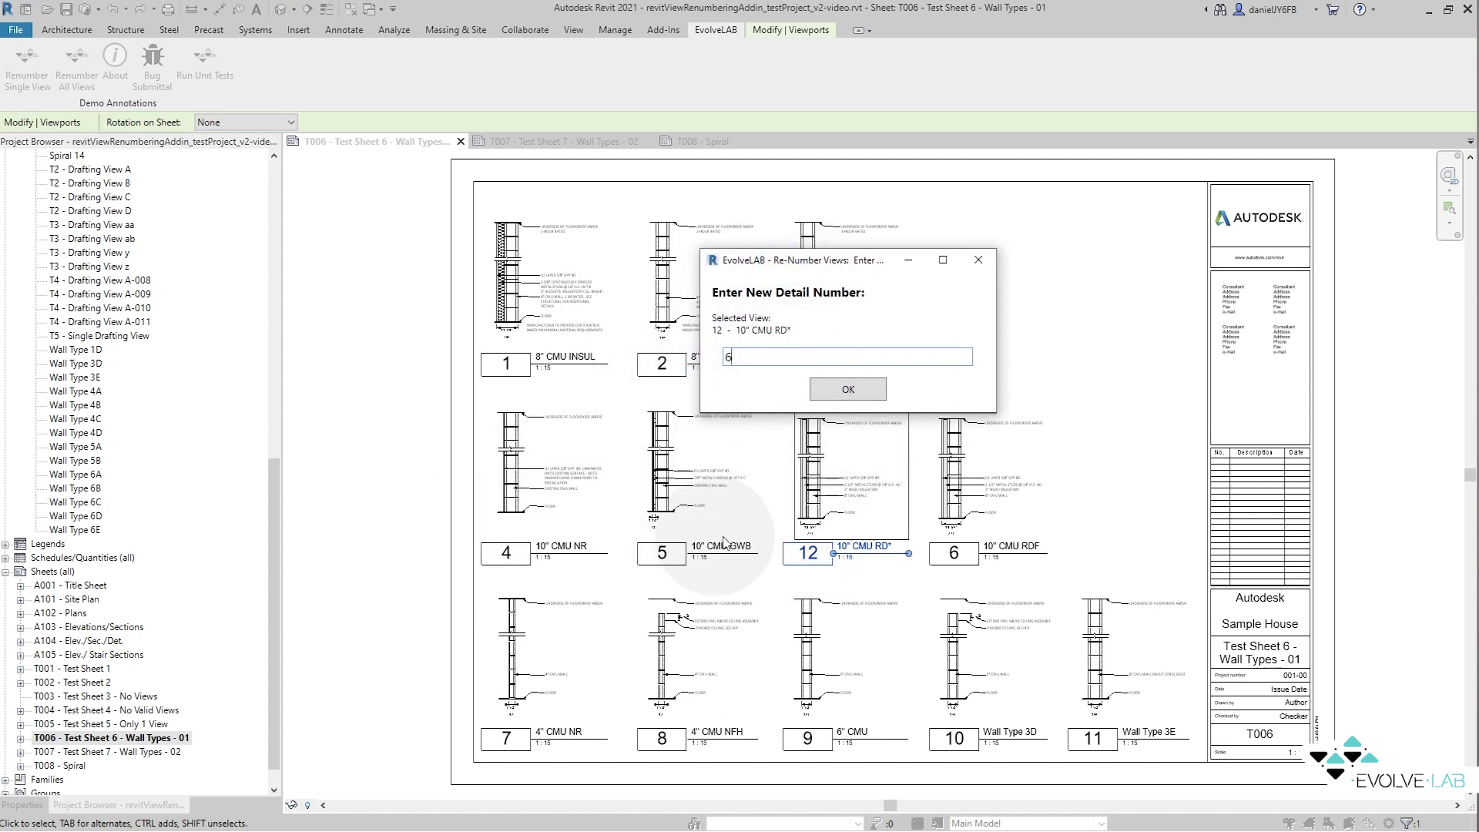
click(861, 391)
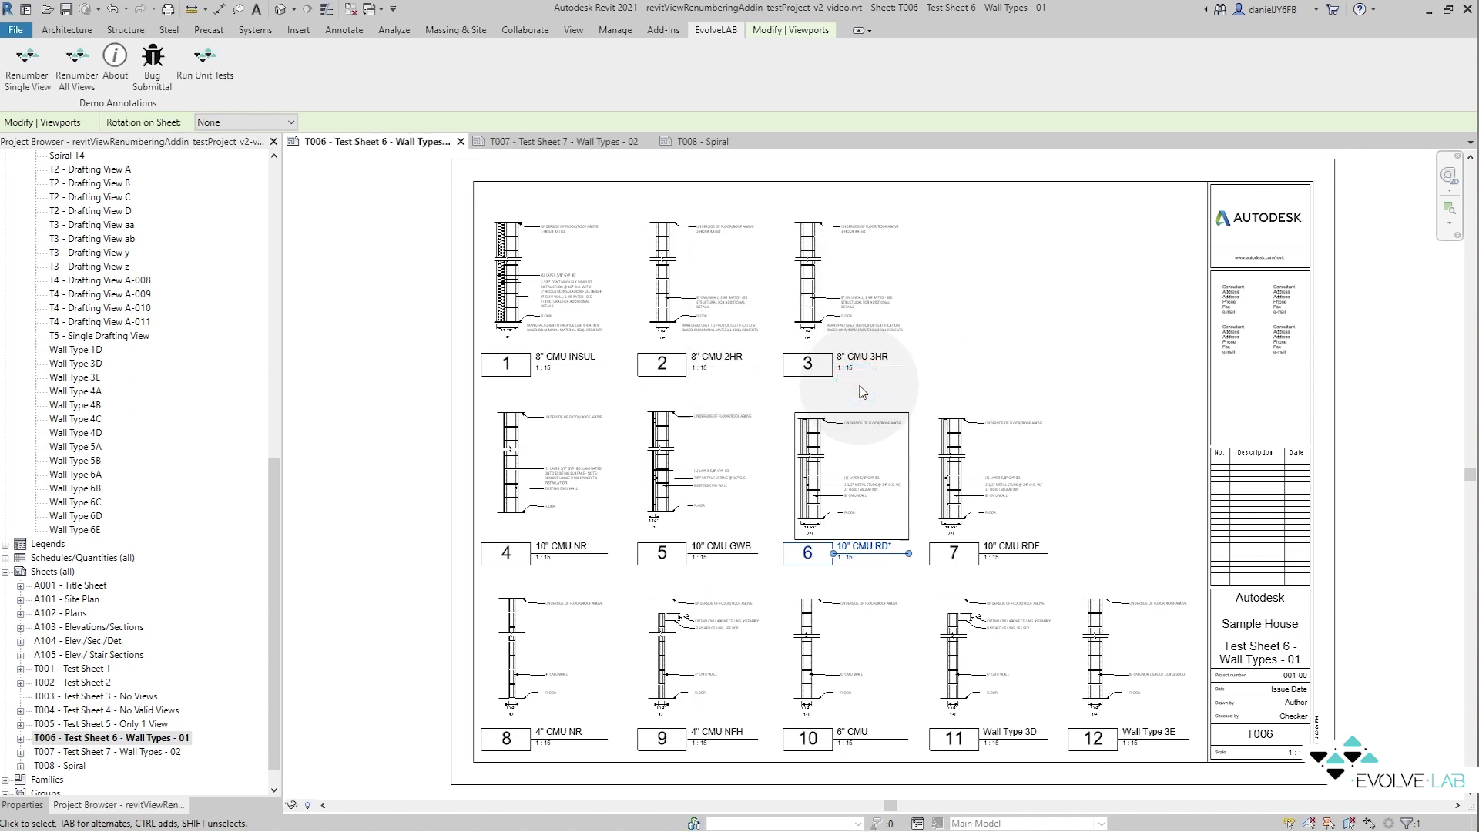
click(975, 503)
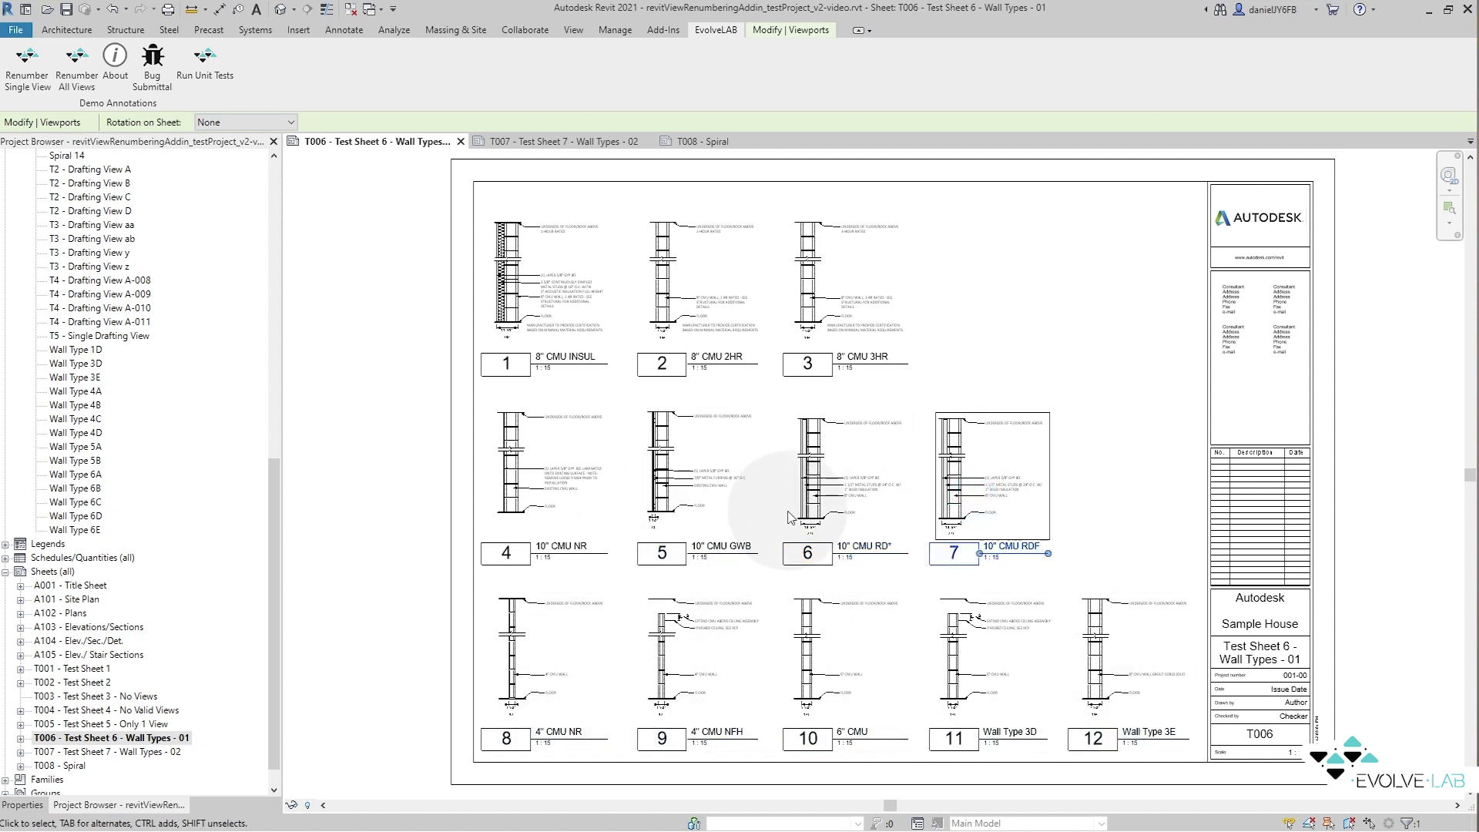
Renumber all twelve T006 details starting from A, keeping Use Current Order
click(1004, 385)
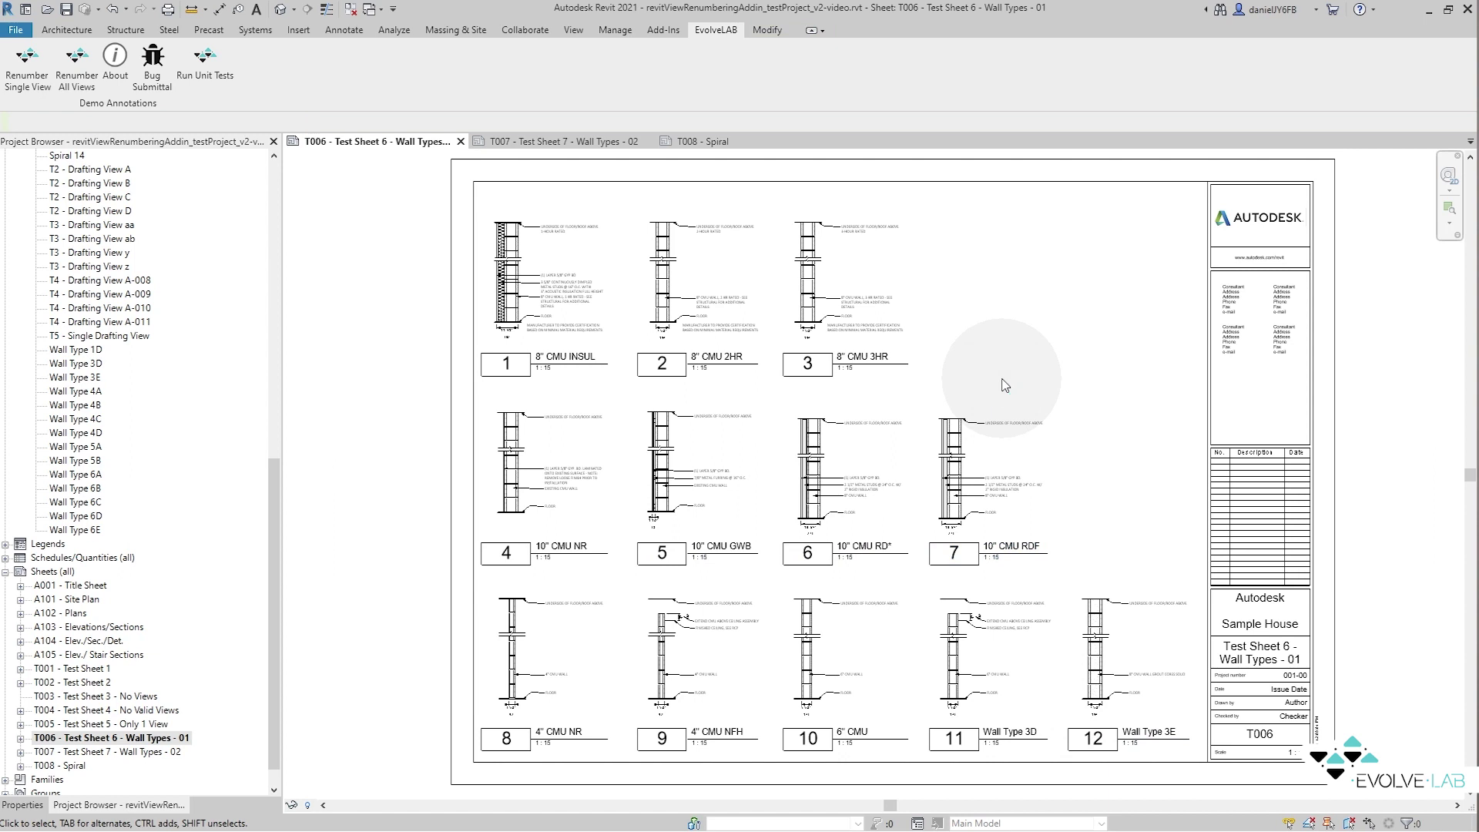
click(81, 91)
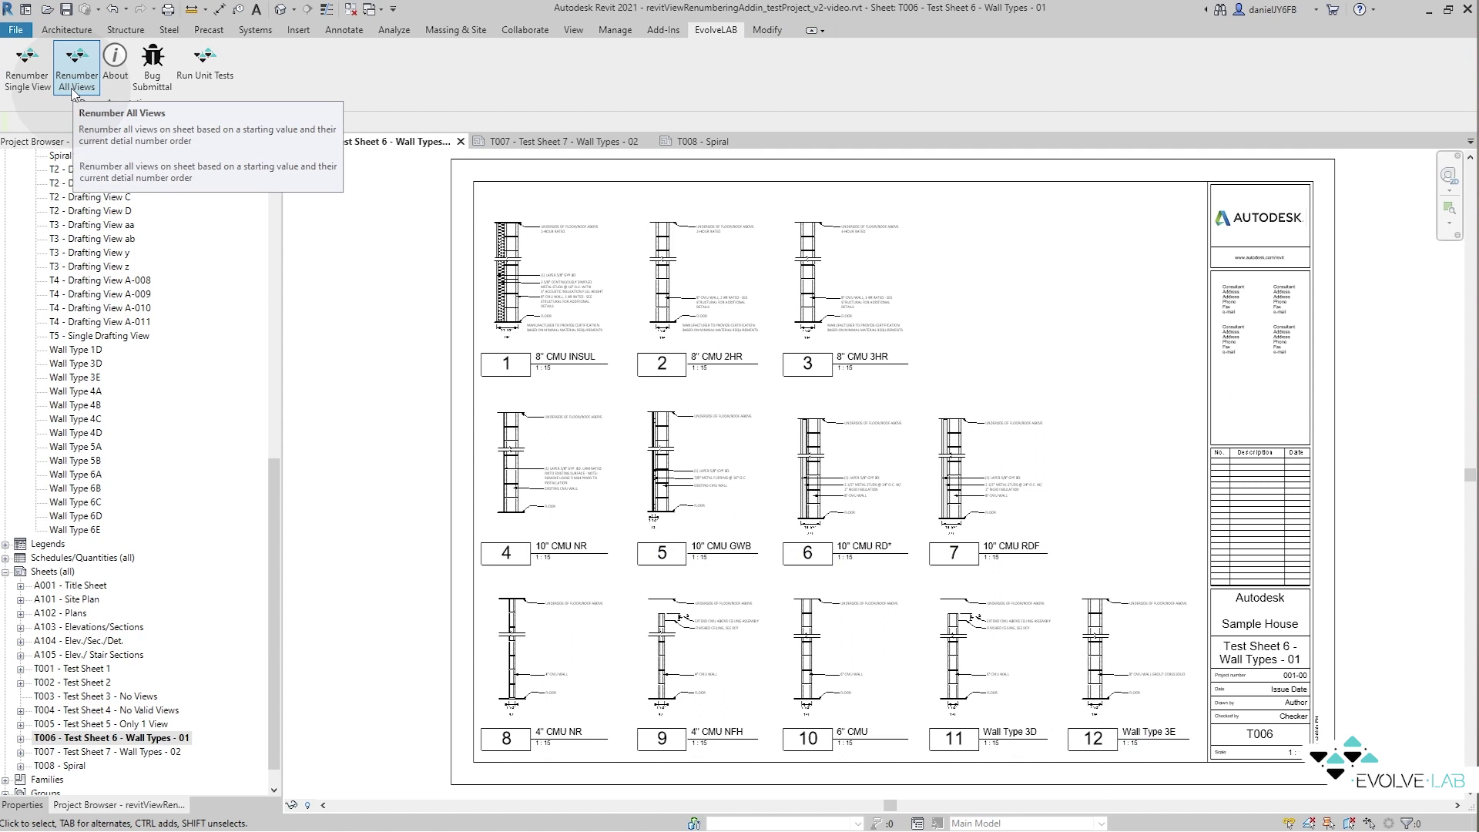
click(74, 84)
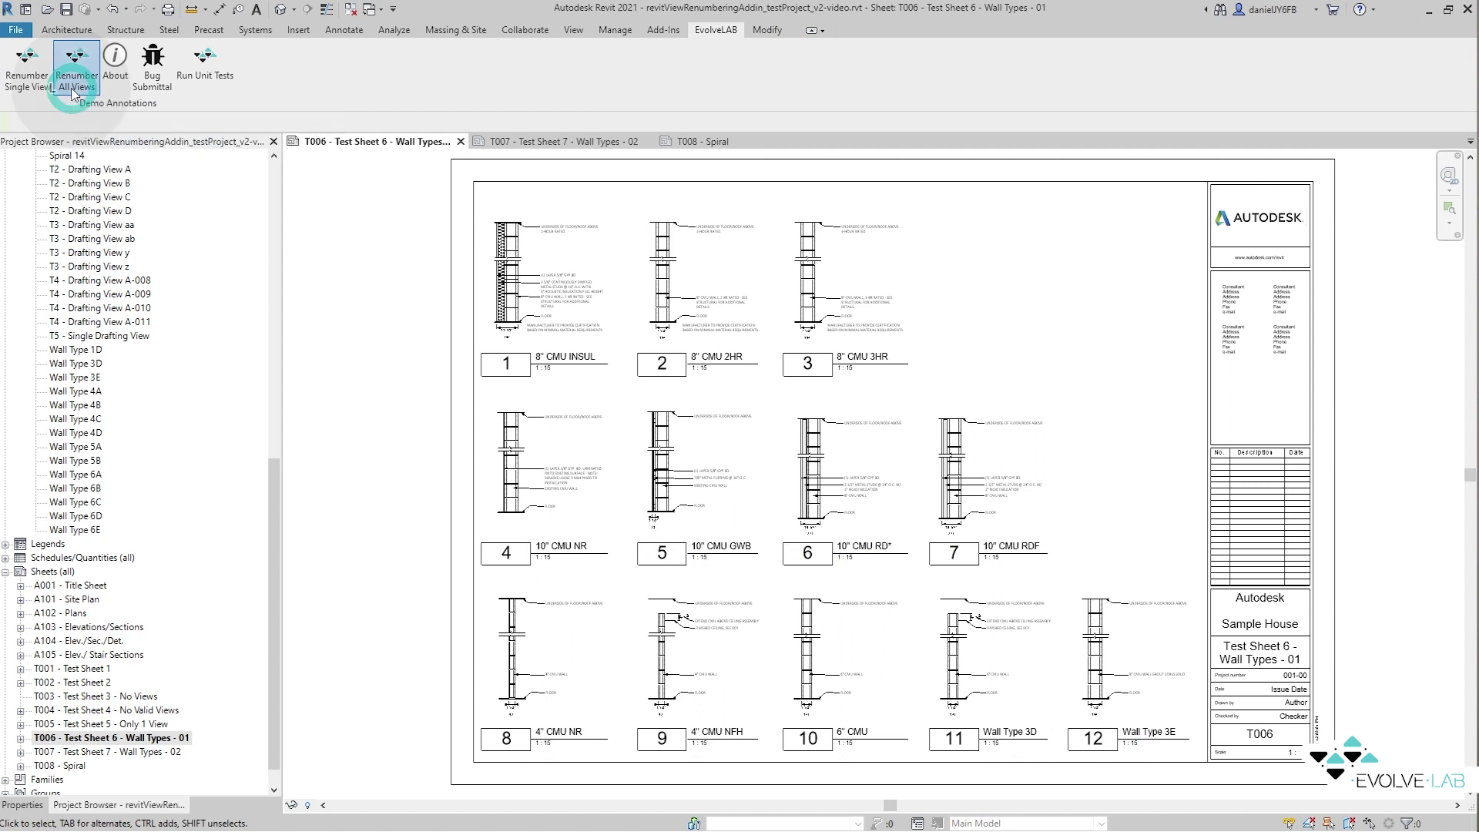
click(605, 425)
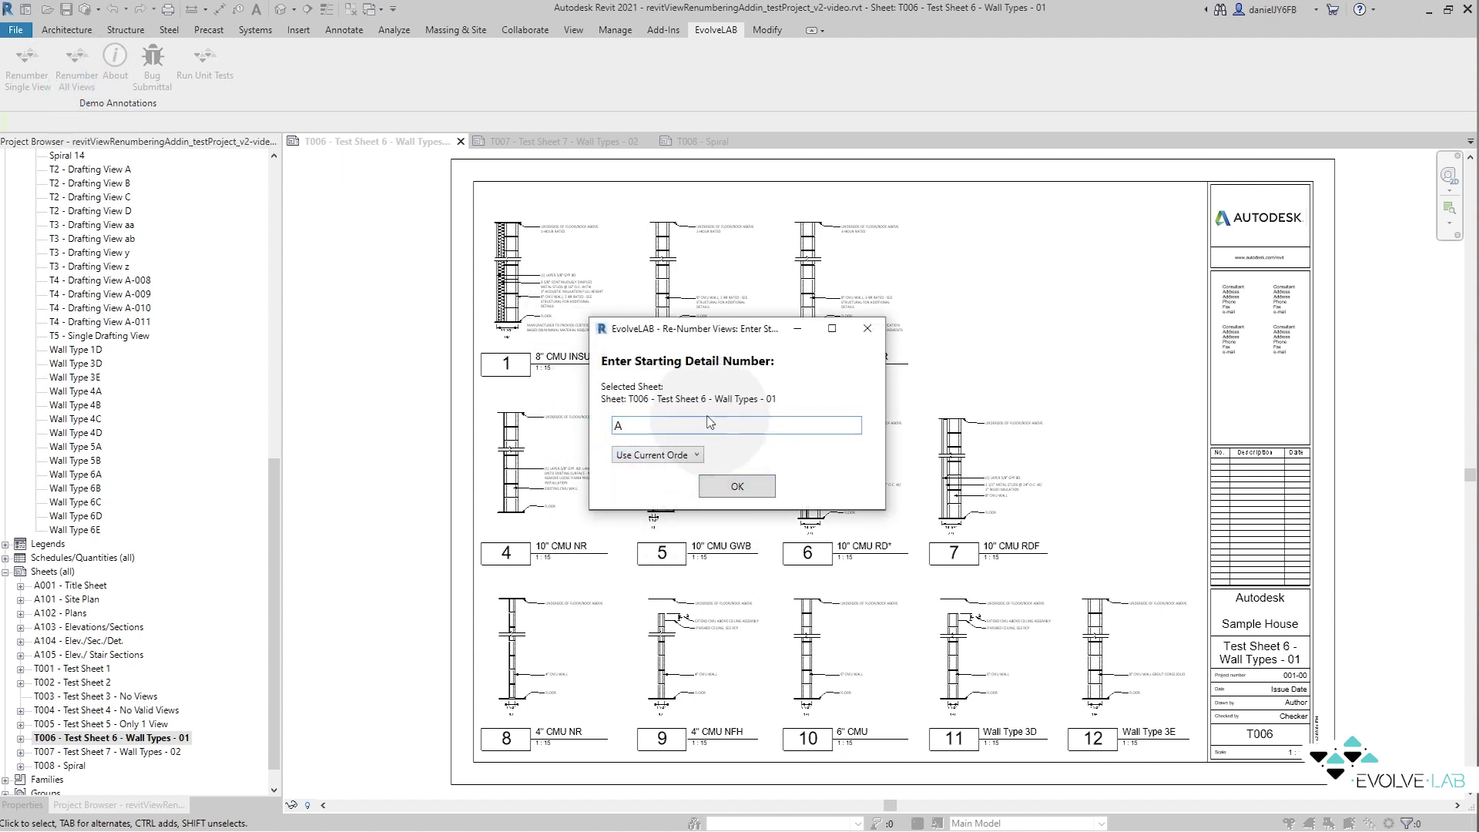
double_click(624, 425)
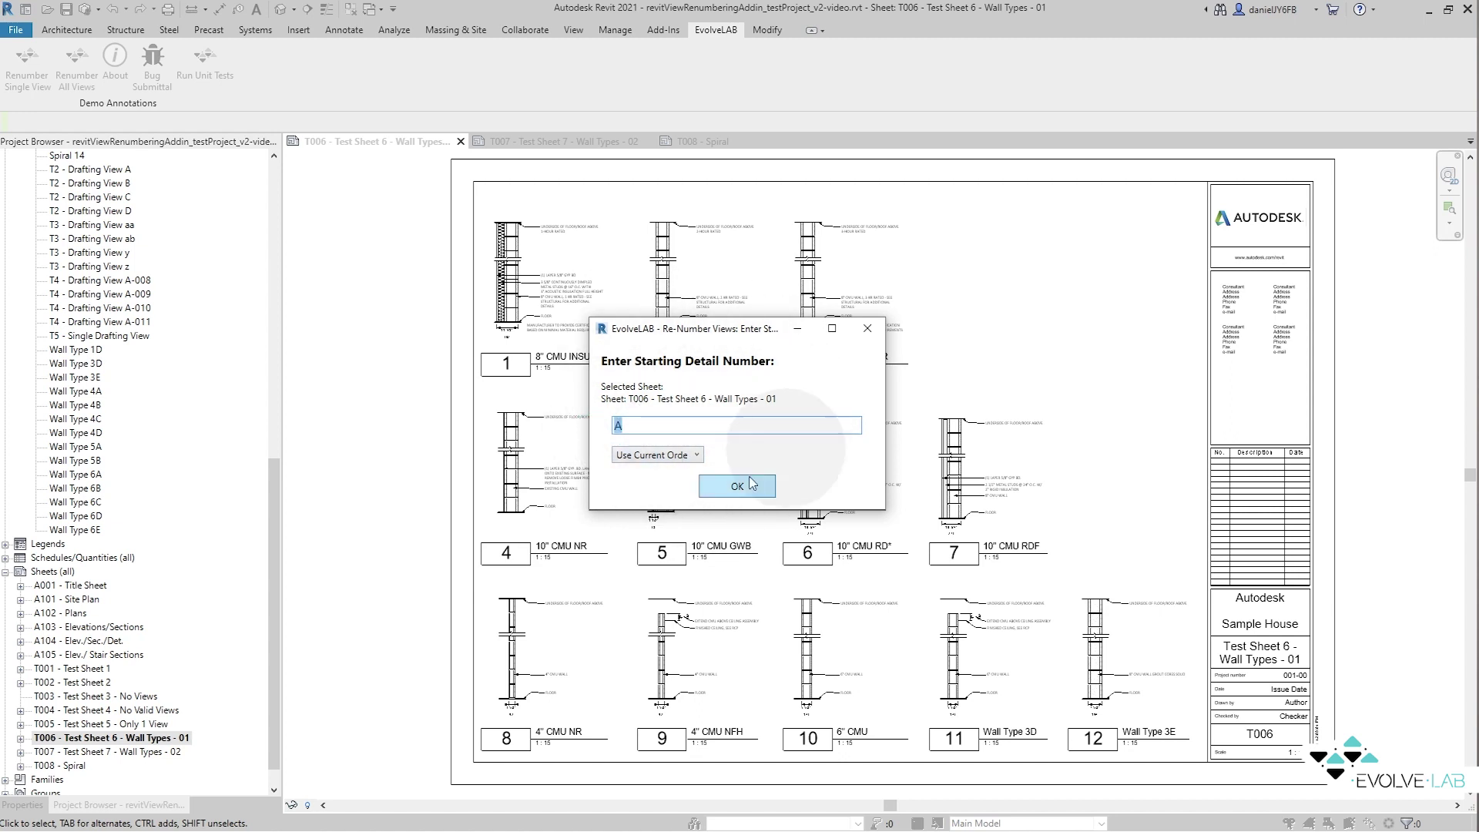
click(697, 455)
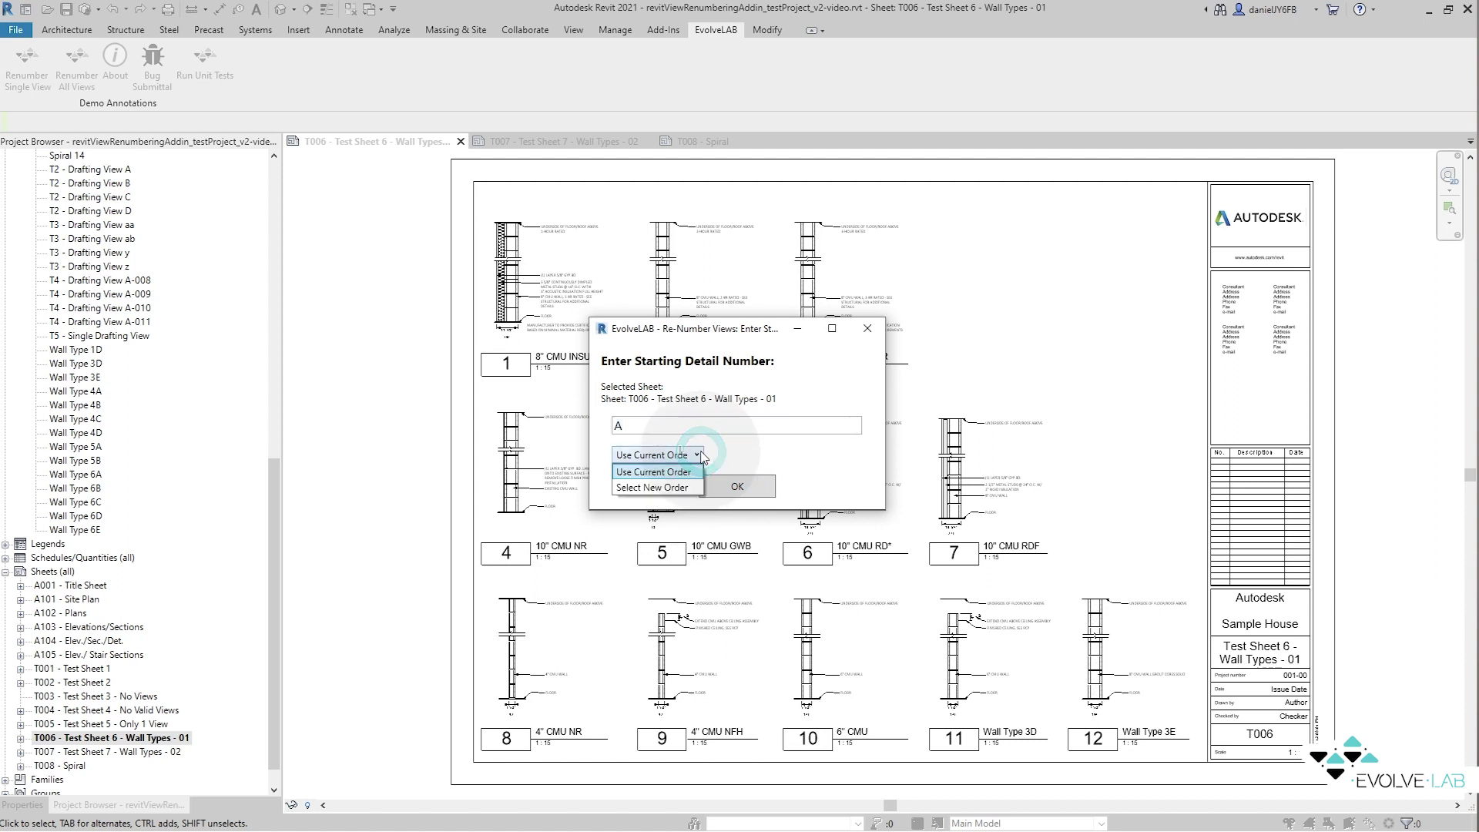
click(688, 470)
drag(734, 334, 1150, 197)
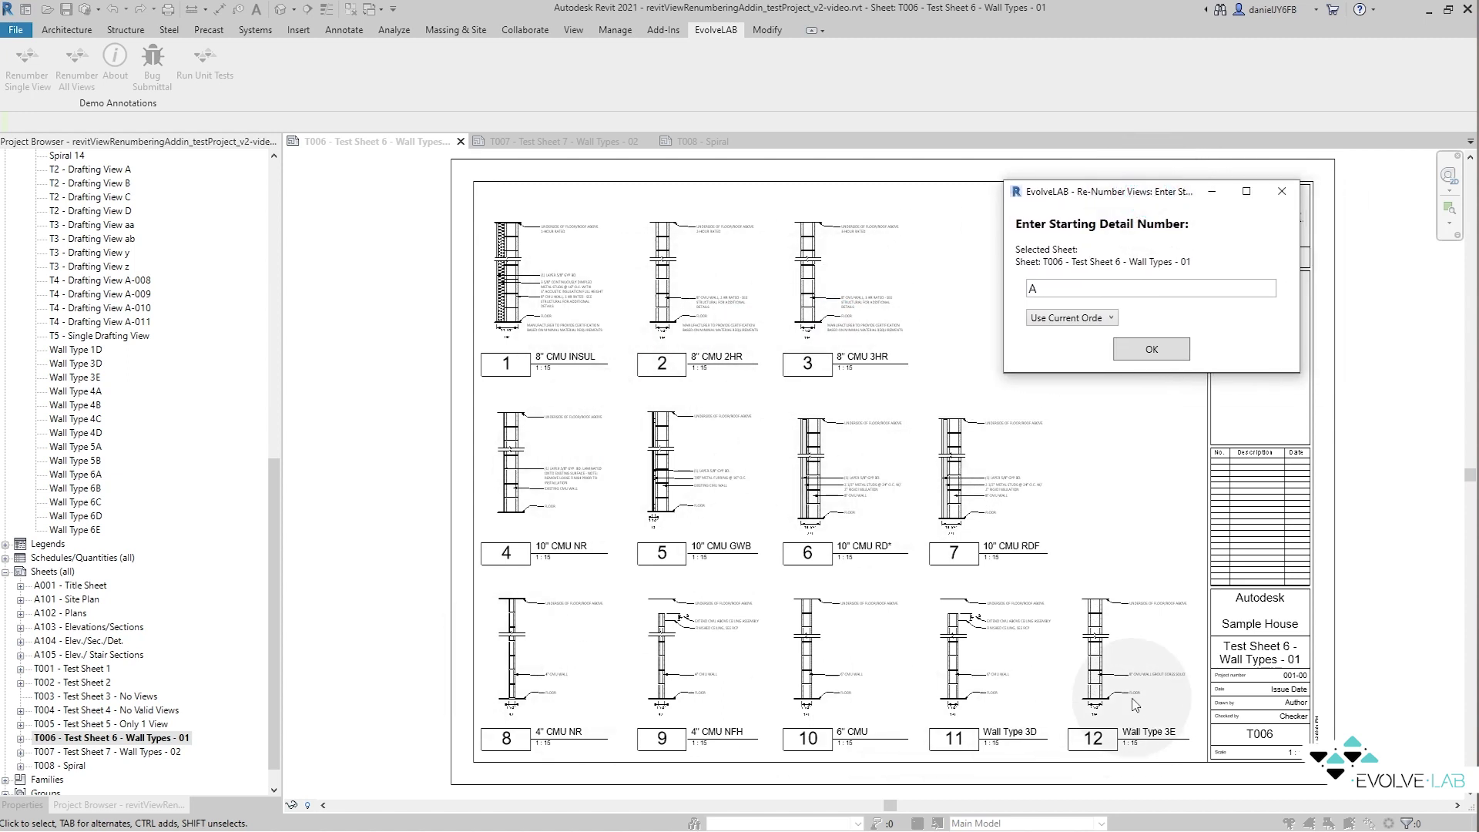
click(1151, 349)
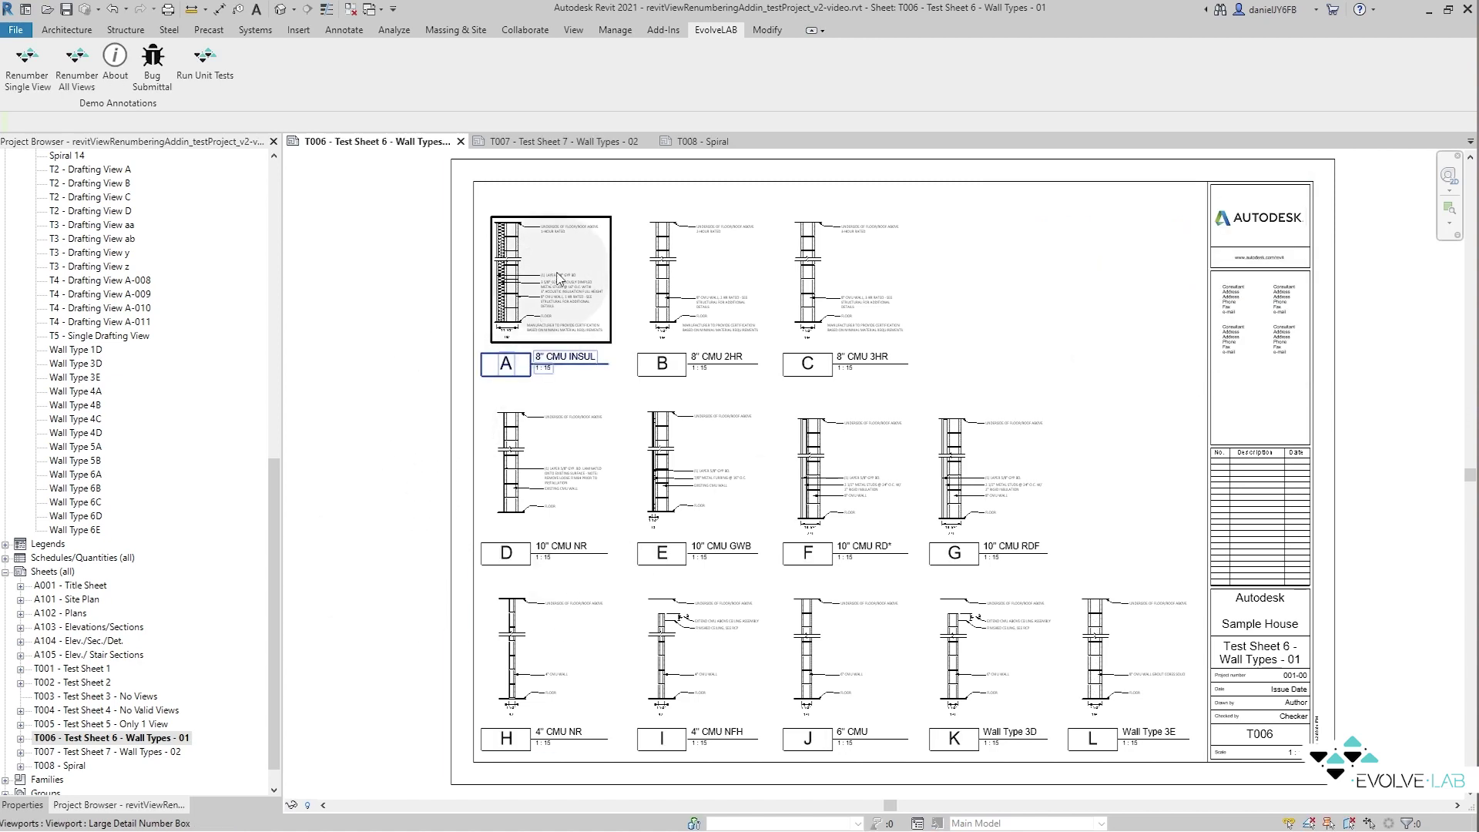
Open sheet T007 and renumber all its details starting from M
double_click(141, 752)
click(78, 80)
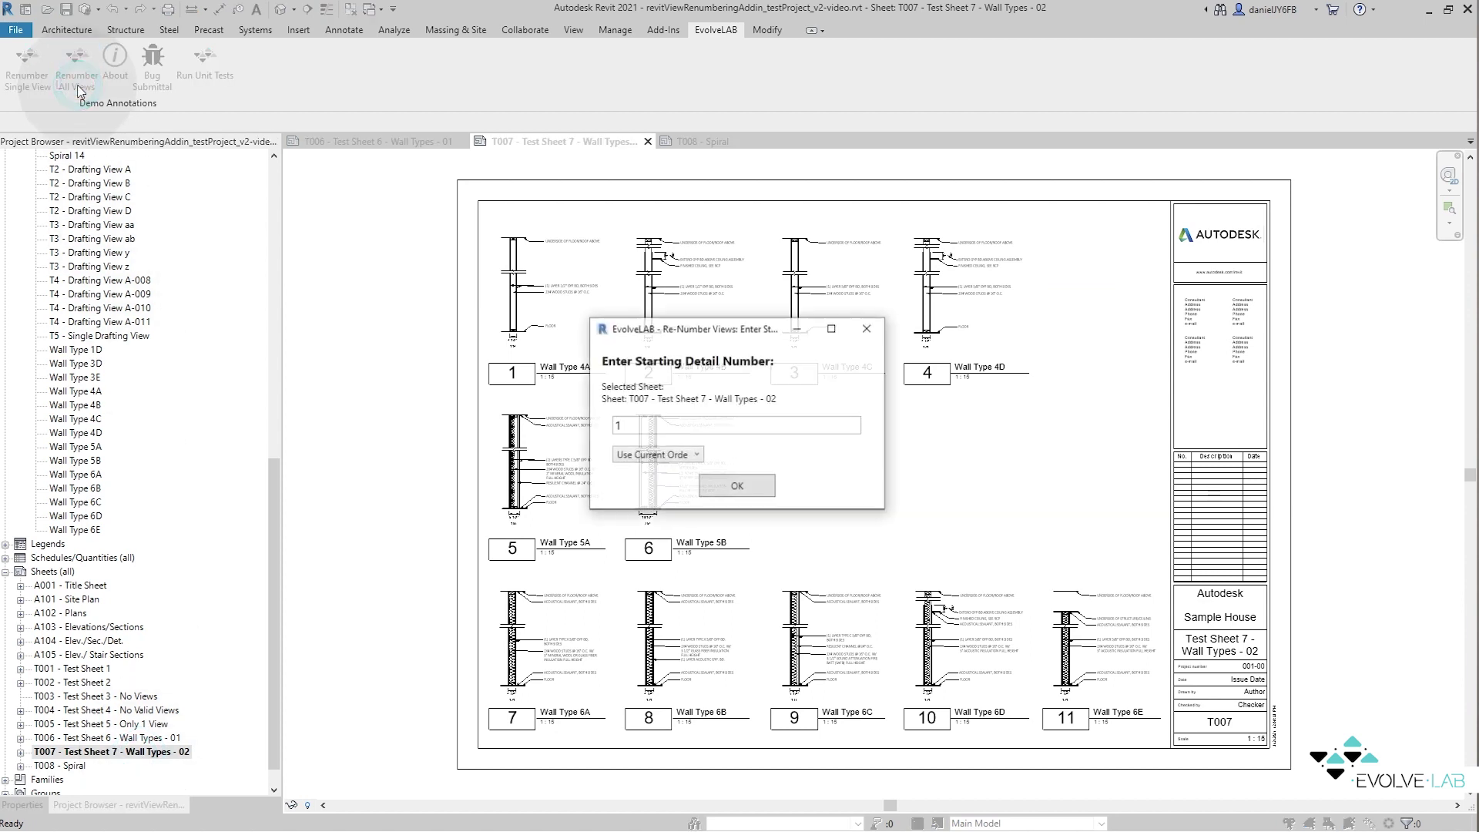
click(558, 429)
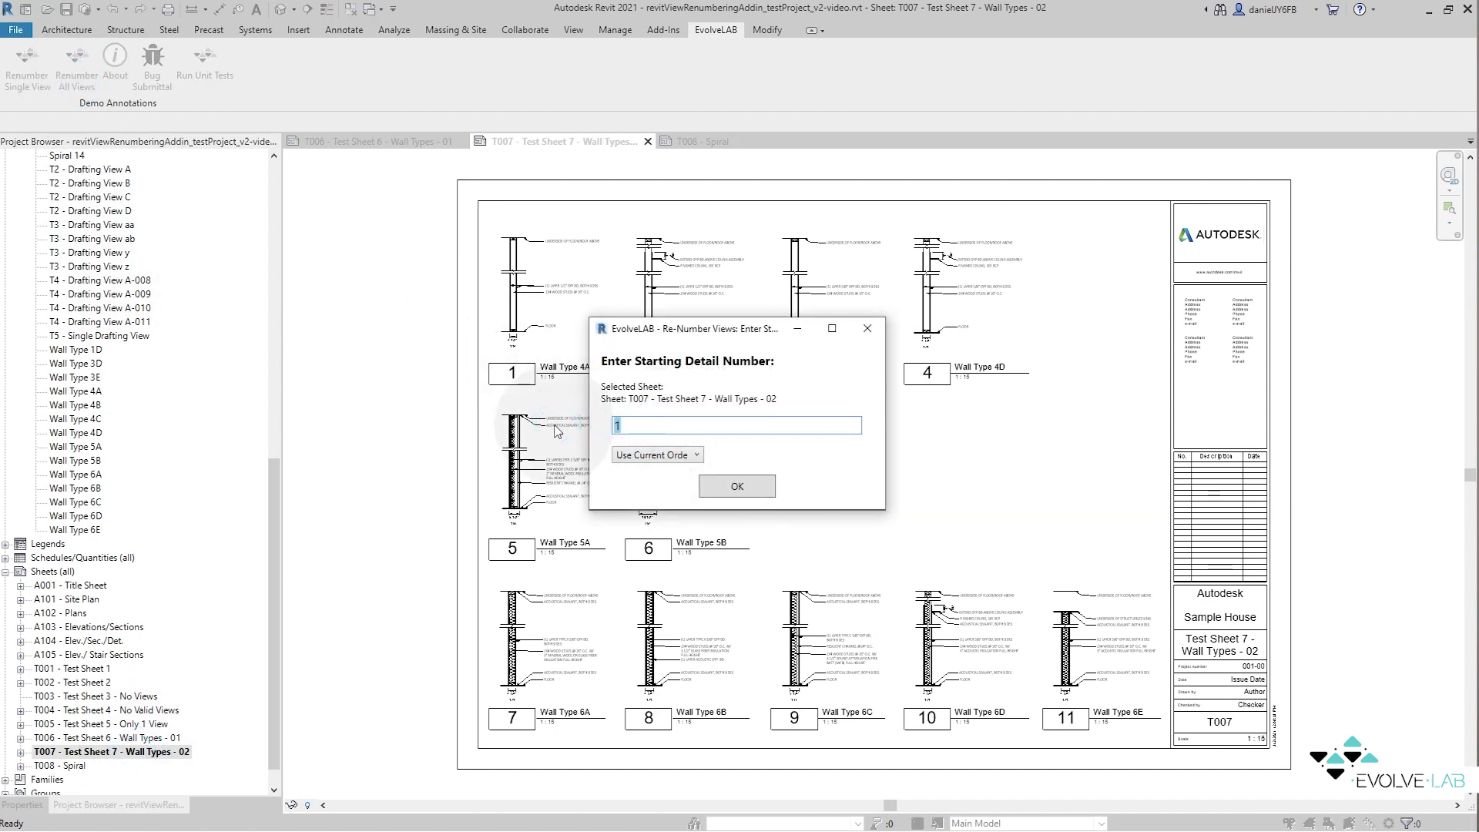
text(M)
click(752, 483)
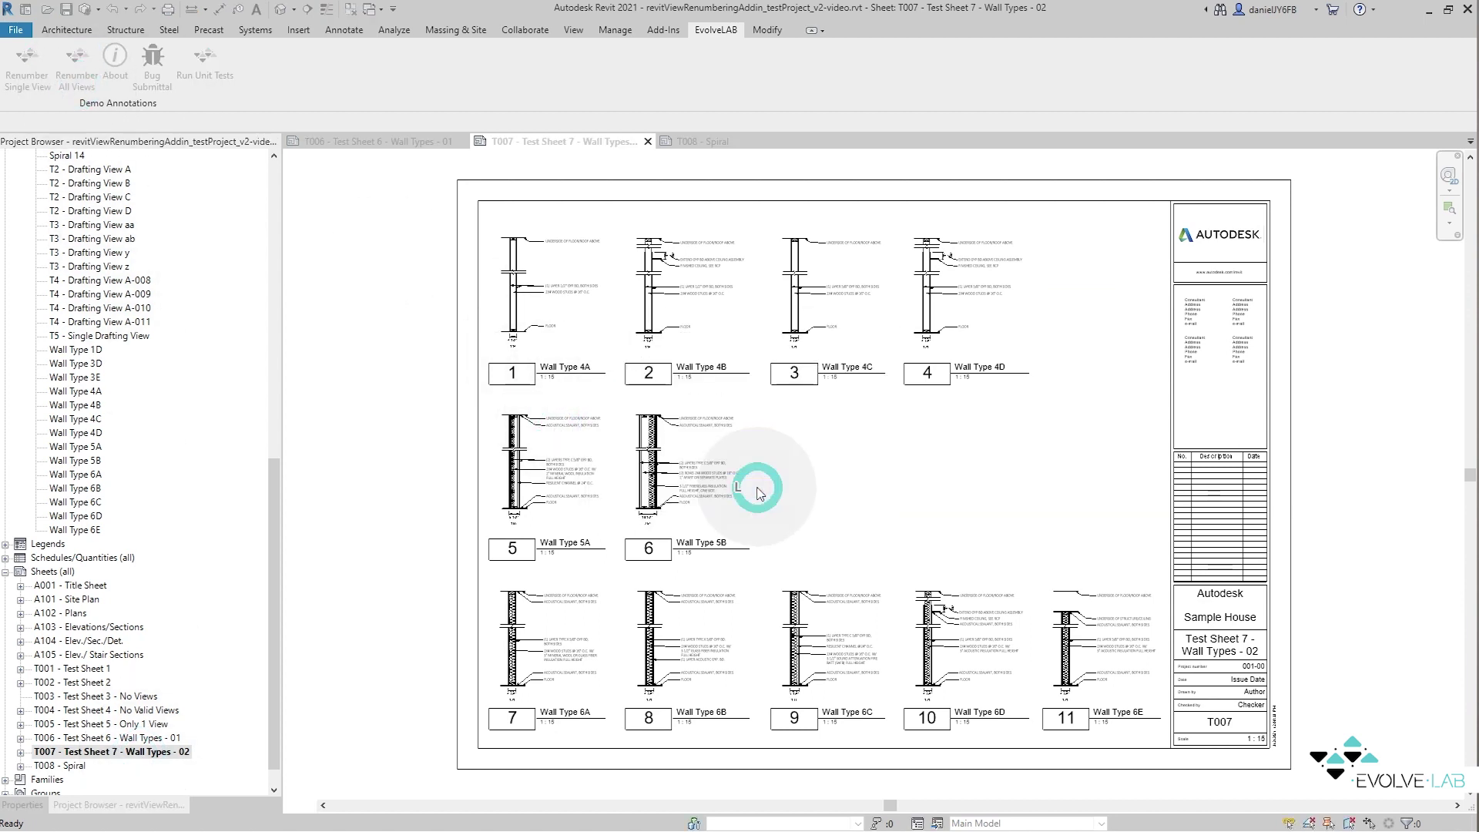
Select detail M to inspect the new lettering, then clear the selection
click(556, 362)
click(538, 301)
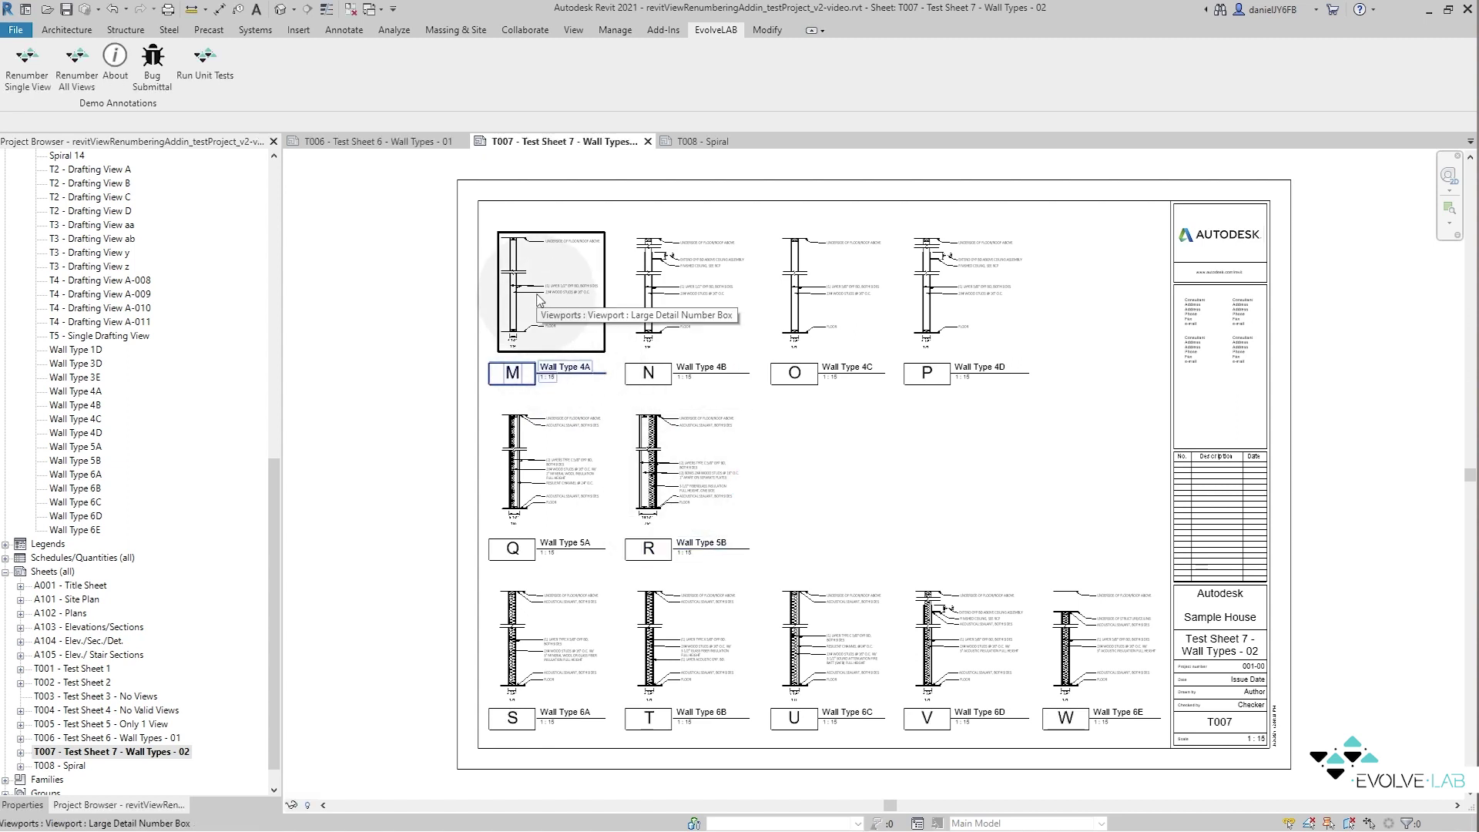
click(154, 754)
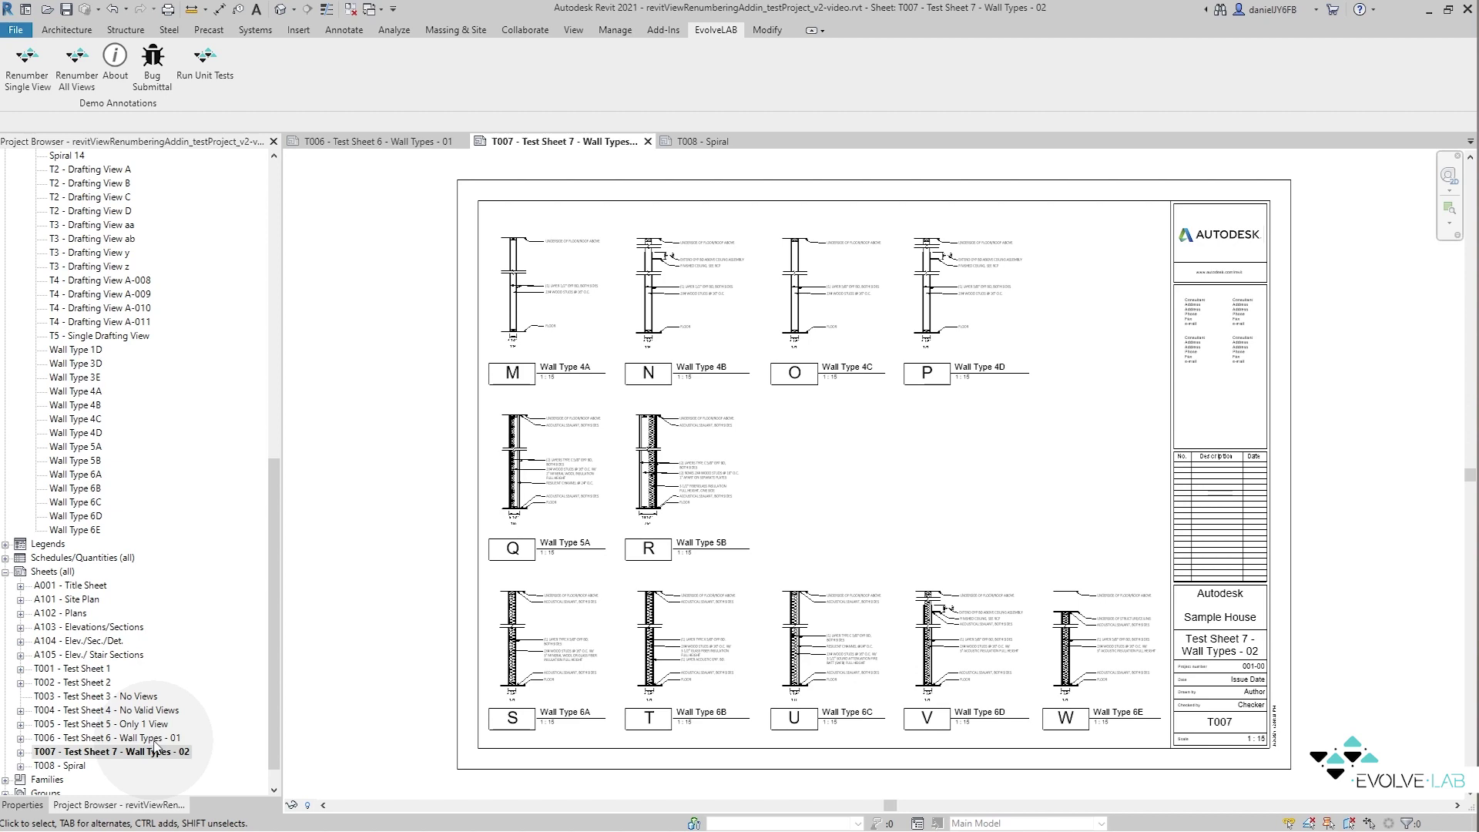
Reopen sheet T006 and shift details D through G to the right
double_click(146, 738)
click(956, 554)
drag(1130, 519, 493, 467)
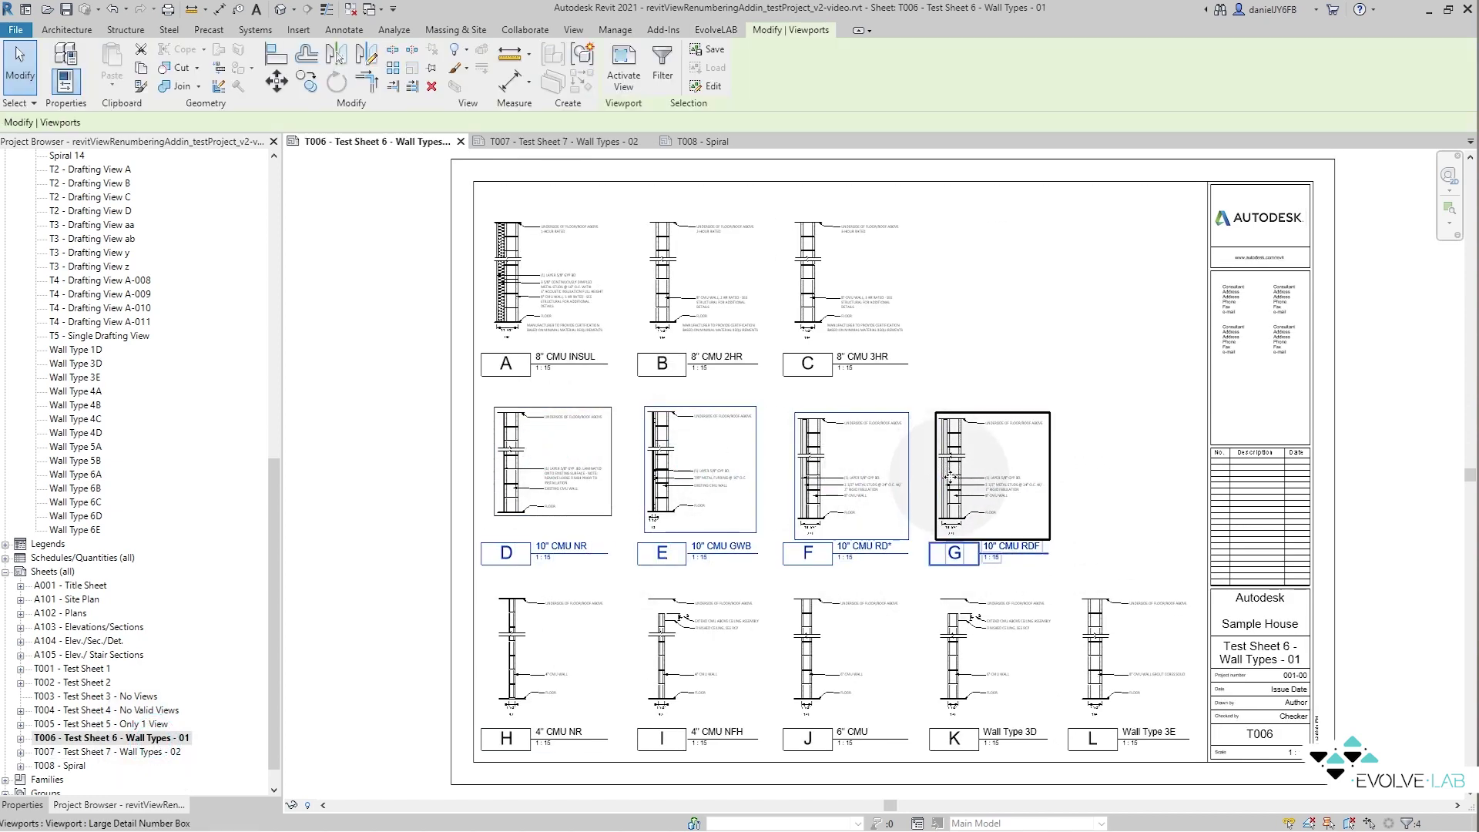
shift+drag(952, 478, 1102, 490)
Shift details A, B and C to the right, then select detail L
drag(979, 330, 481, 279)
shift+drag(847, 297, 1143, 316)
click(515, 703)
click(1121, 656)
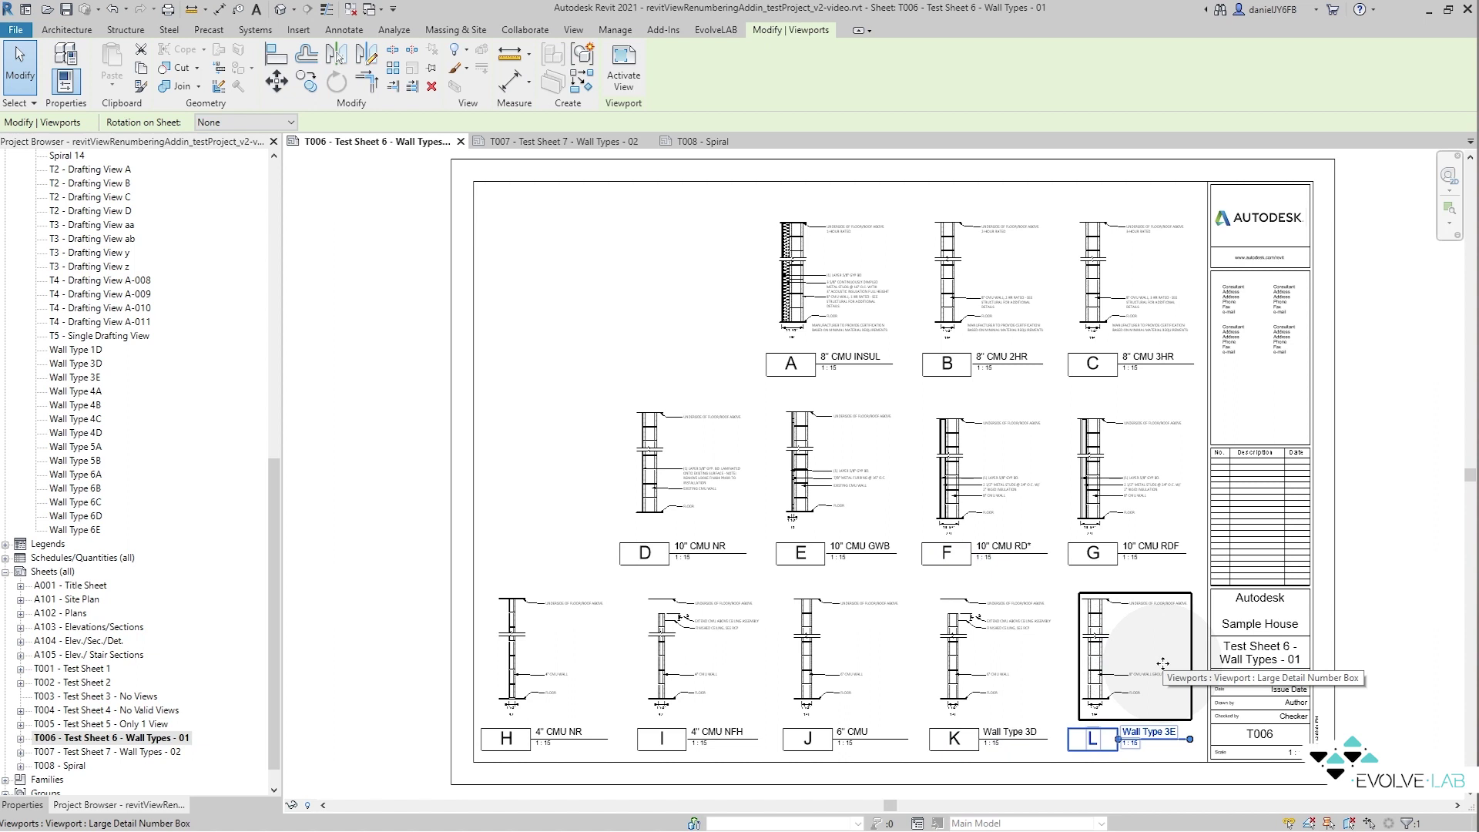
Start Renumber All Views on T006 with starting number 1 and Select New Order
click(716, 29)
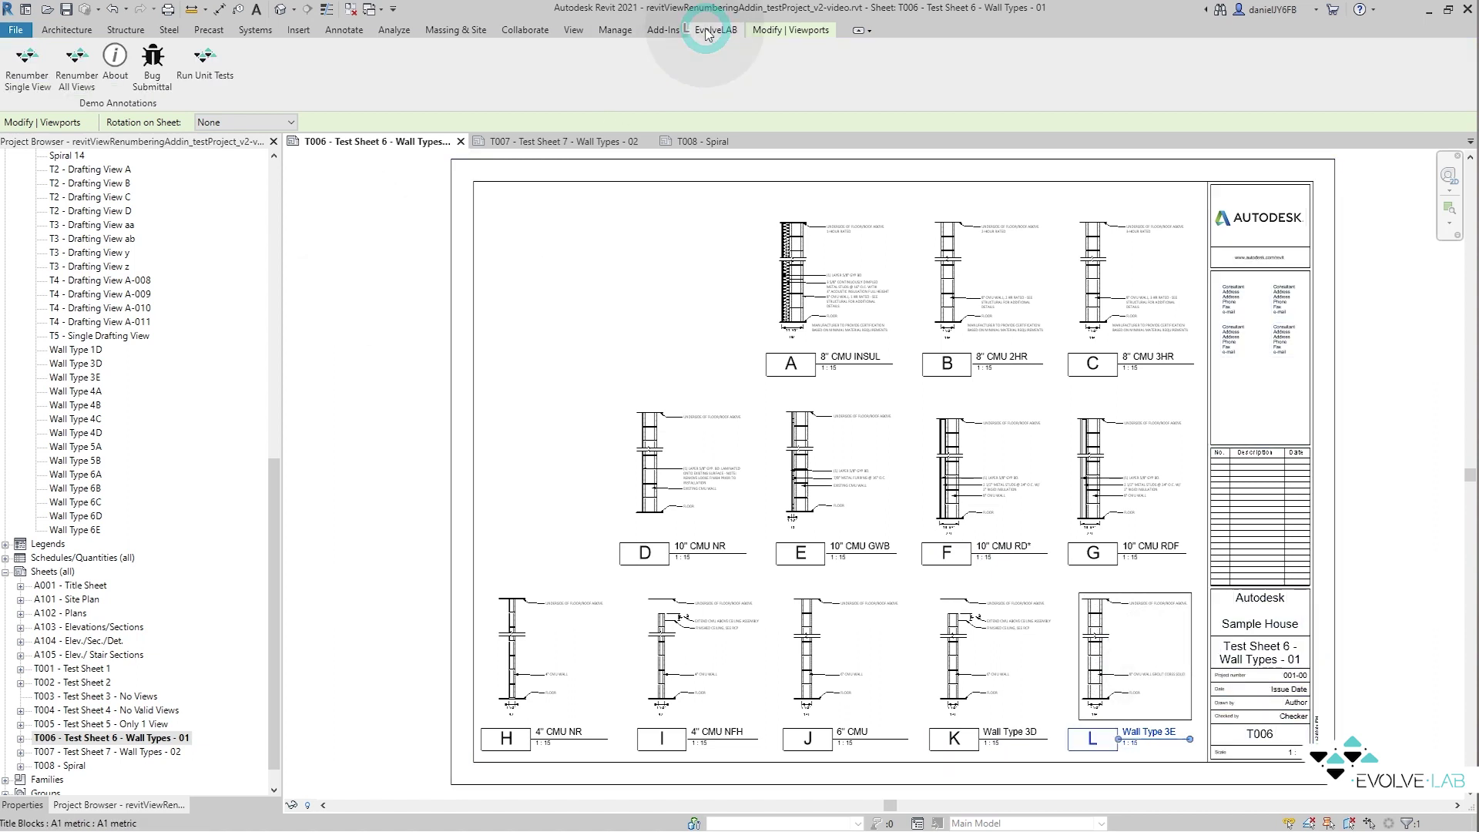
click(75, 80)
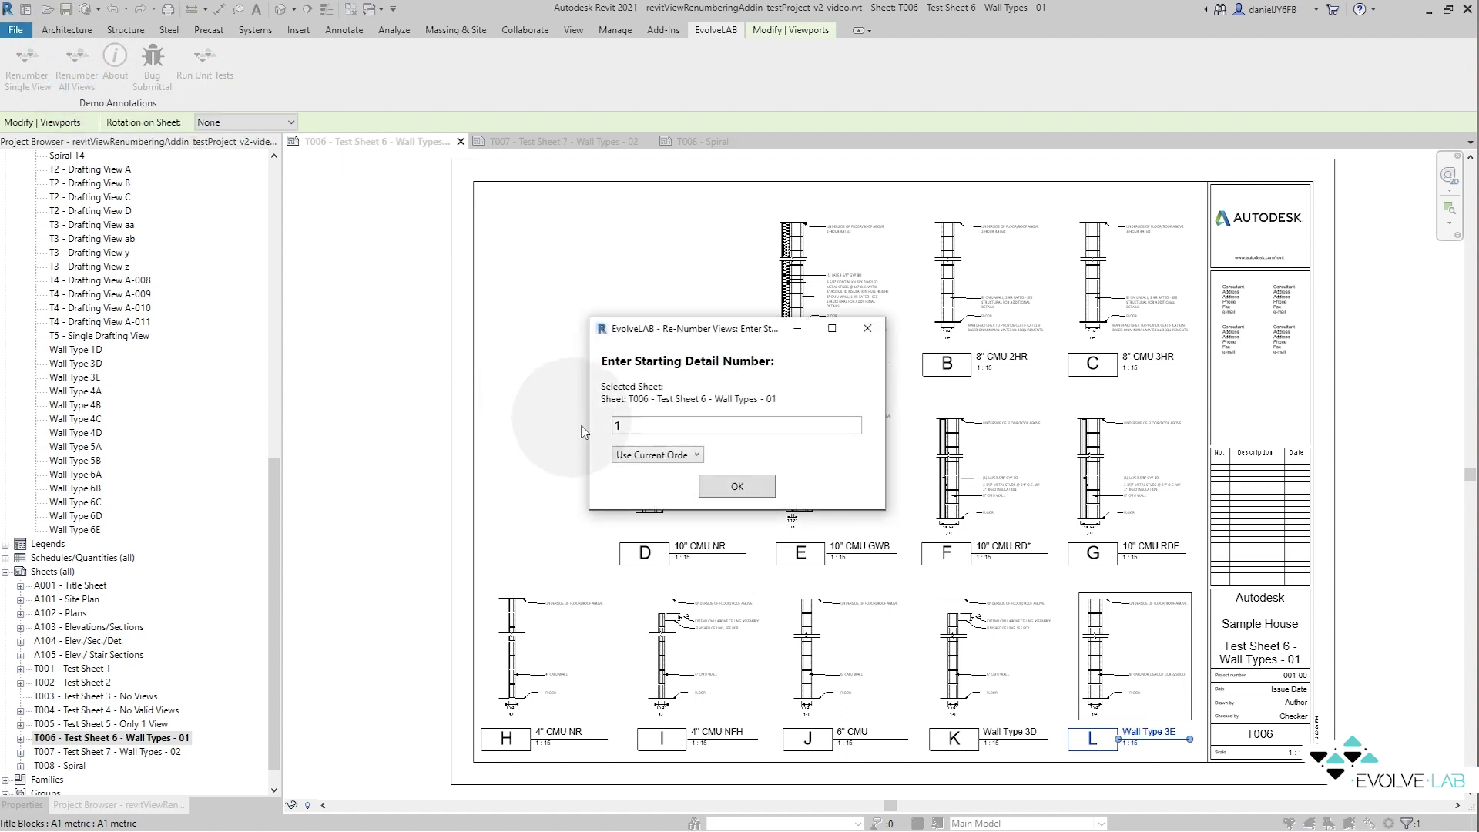
drag(615, 424, 637, 423)
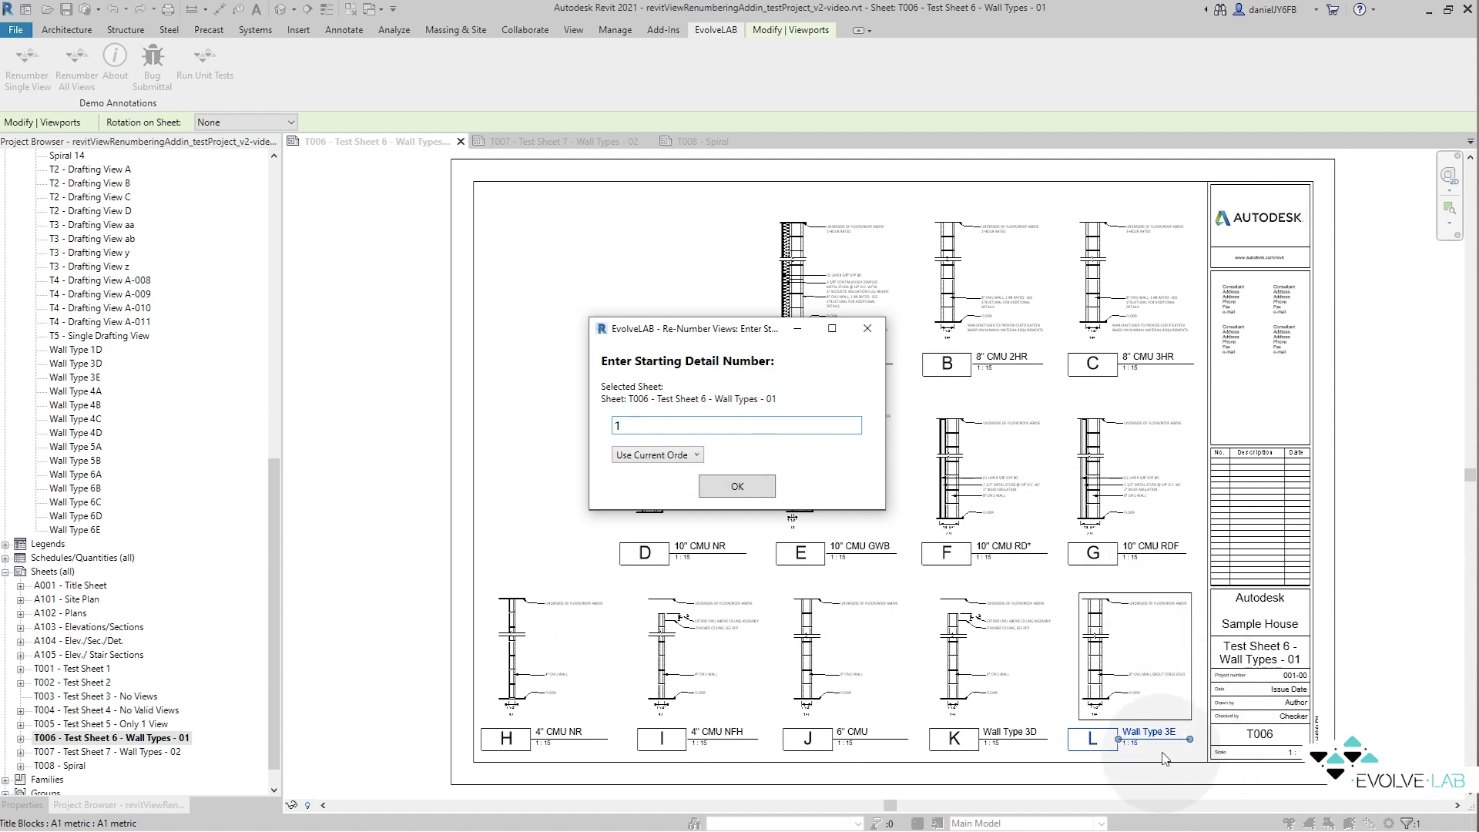
click(642, 456)
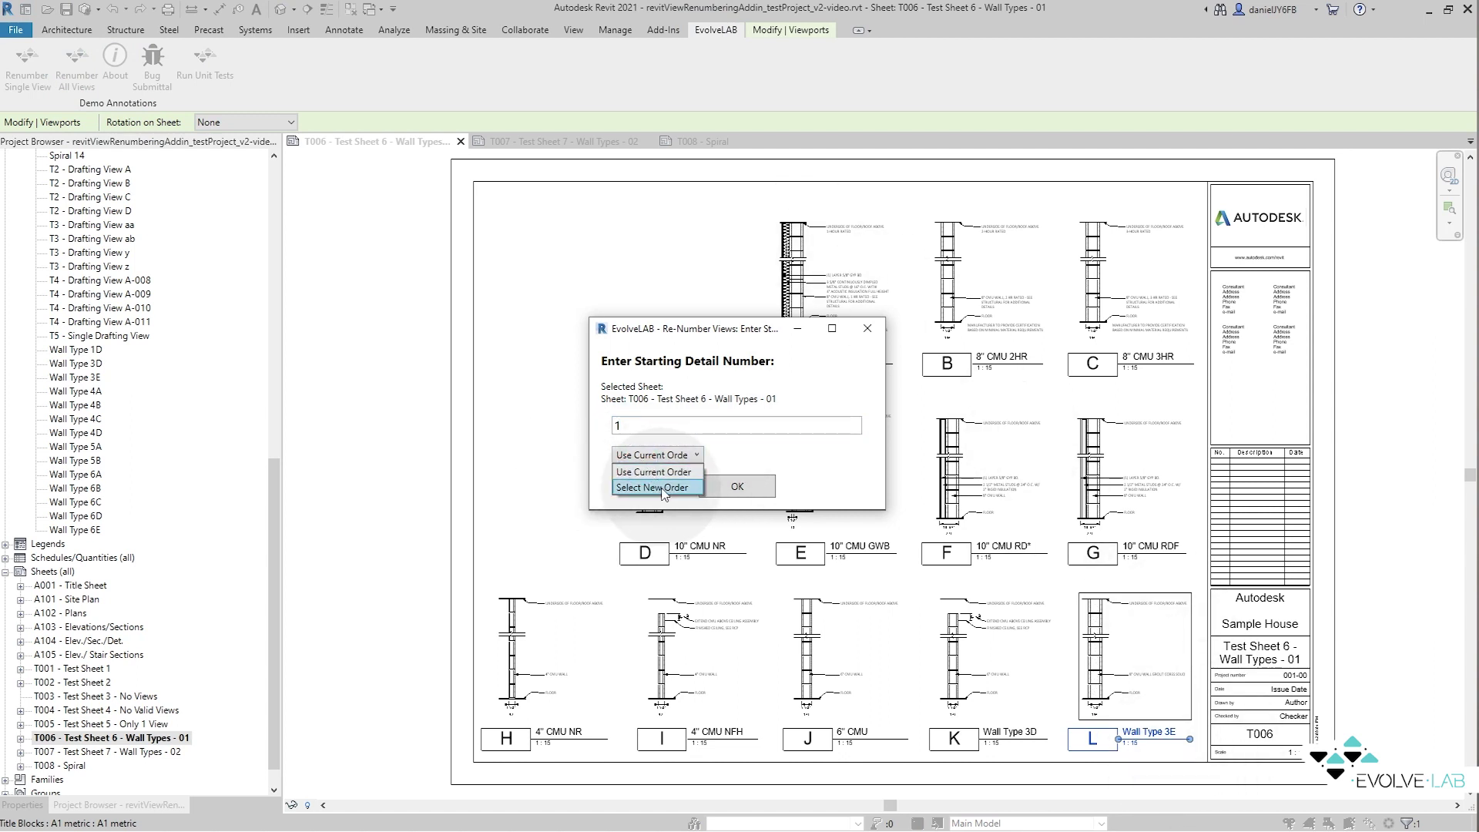
click(682, 488)
click(741, 485)
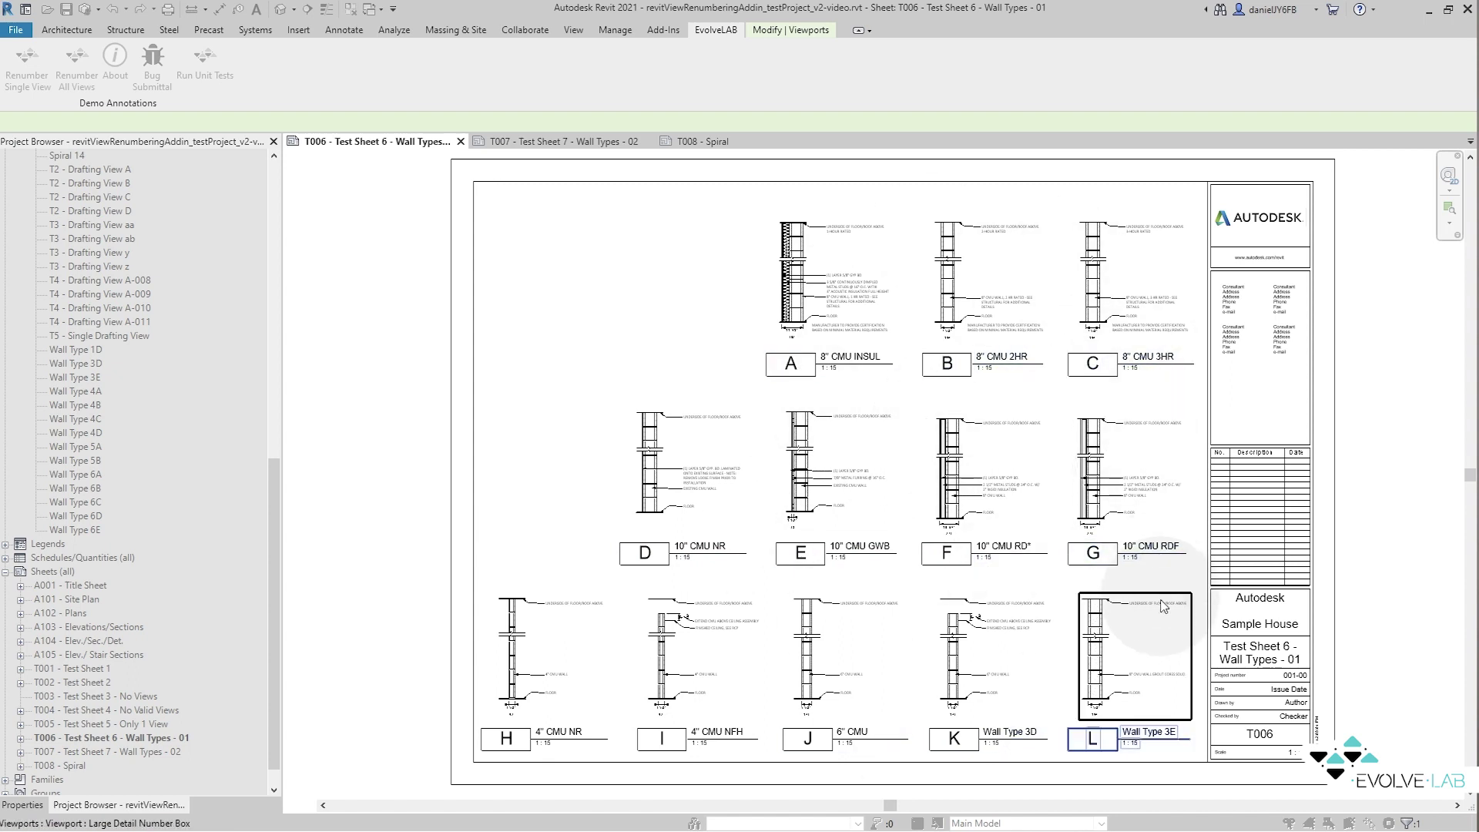
Pick the details bottom-right to top-left, from Wall Type 3E to 8" CMU INSUL, numbering them 1–12
click(1142, 665)
click(1004, 665)
click(863, 688)
click(690, 678)
click(568, 667)
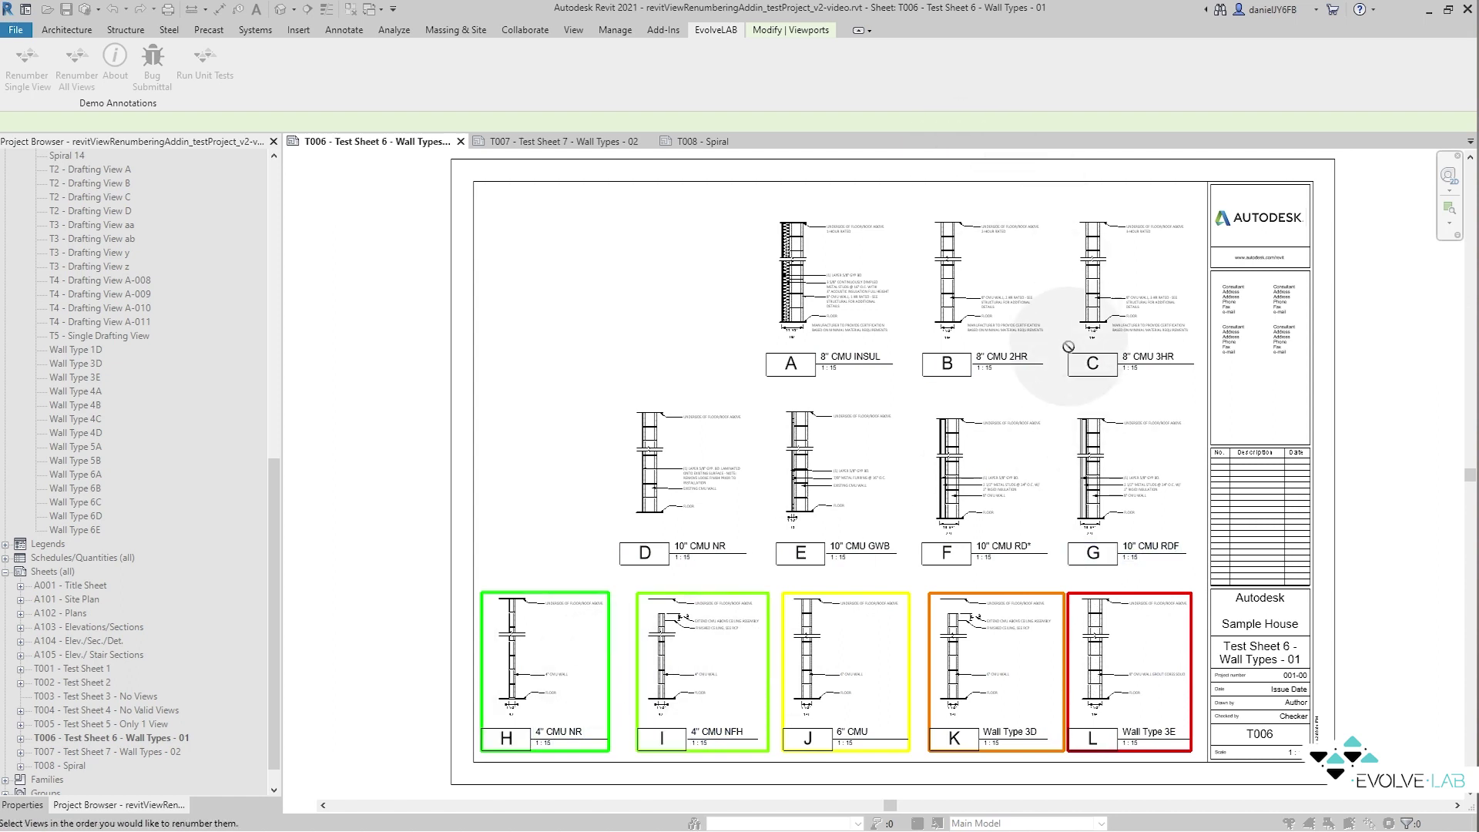
click(1127, 472)
click(964, 470)
click(816, 462)
click(663, 459)
click(1117, 258)
click(1051, 267)
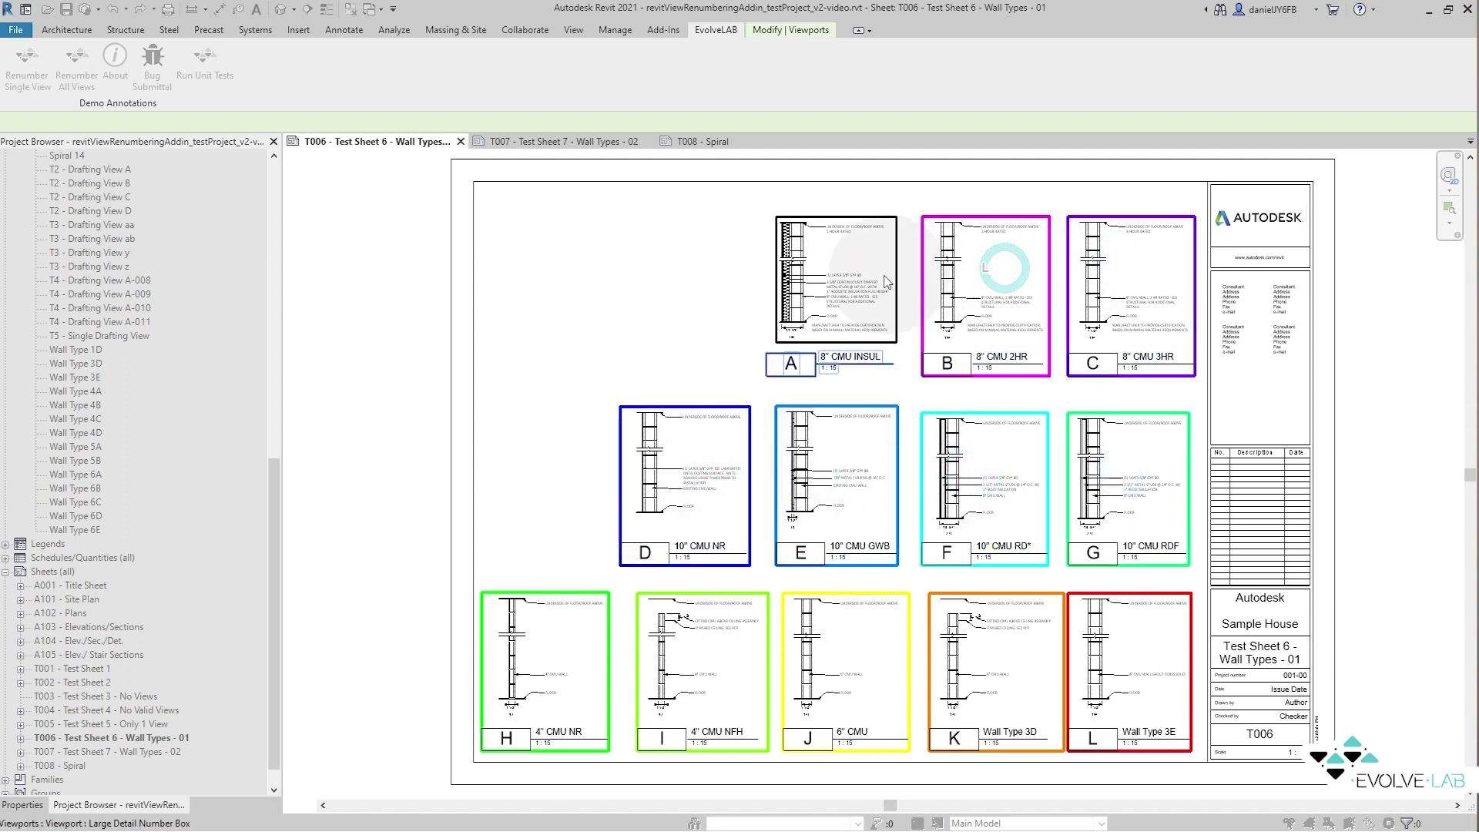
click(852, 307)
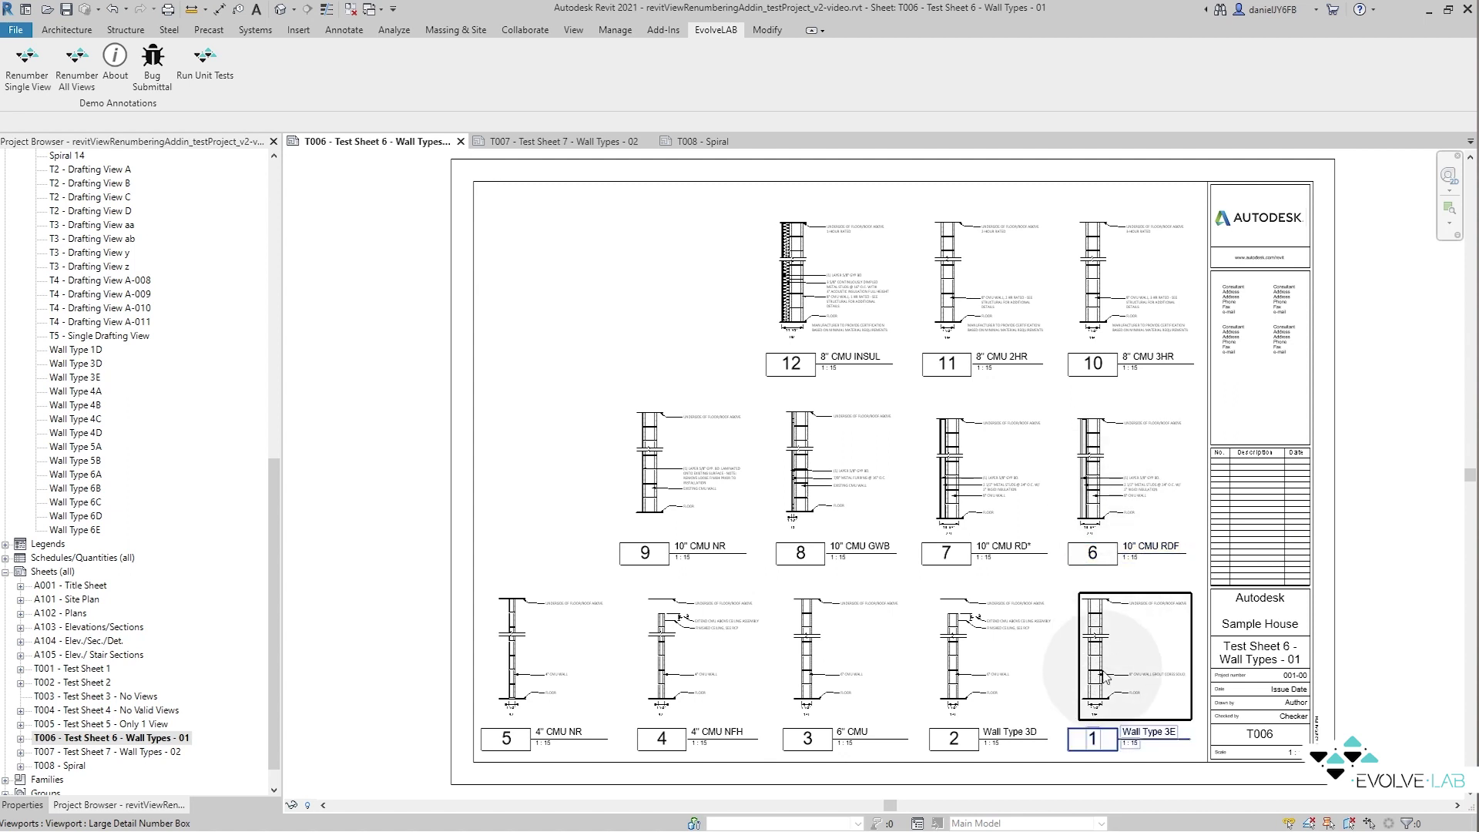
Start Renumber All Views with starting number A-1 and Select New Order
click(1101, 738)
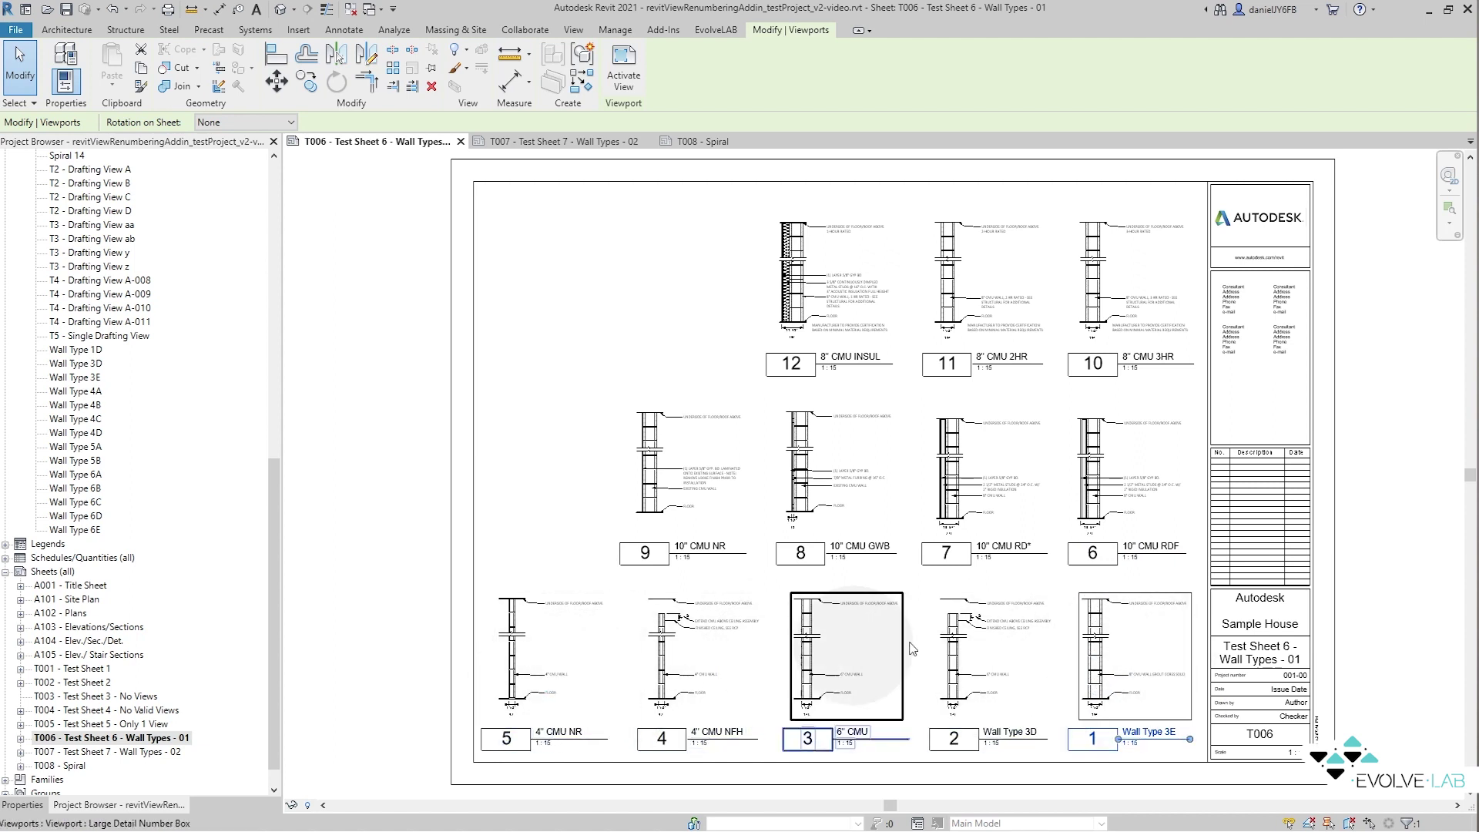
click(624, 320)
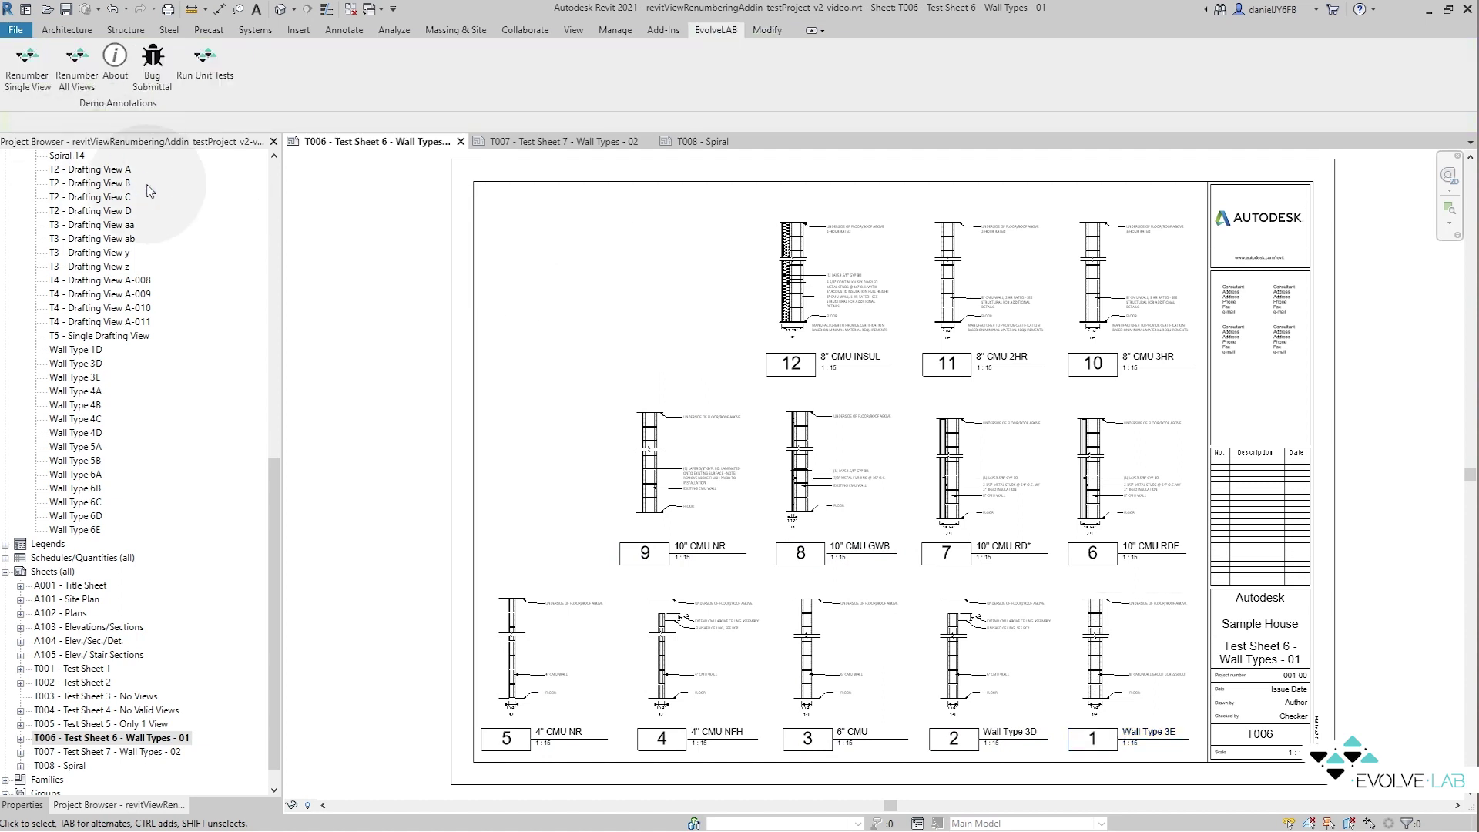
click(87, 74)
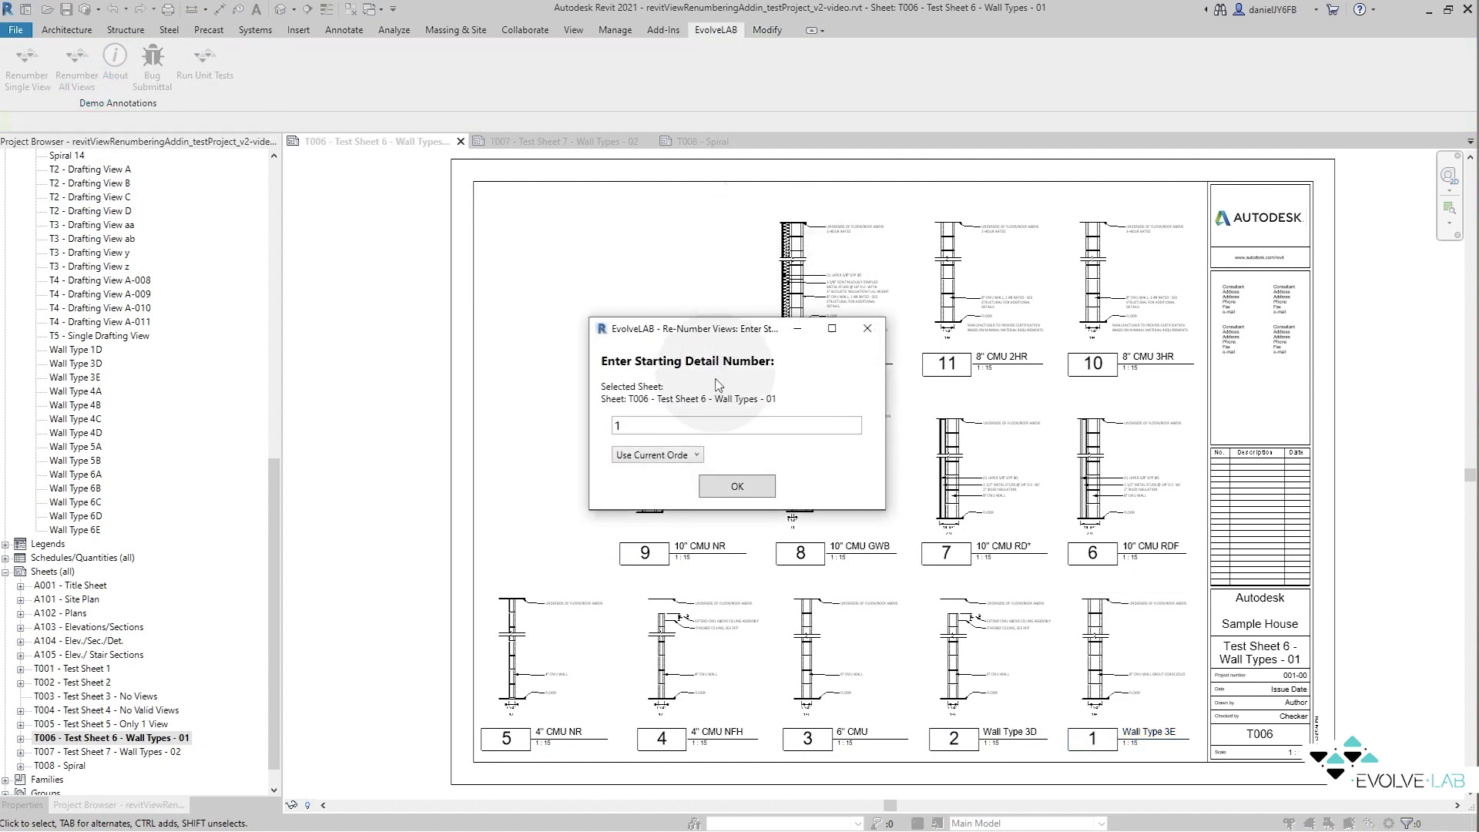
drag(697, 328, 568, 271)
drag(494, 368, 473, 370)
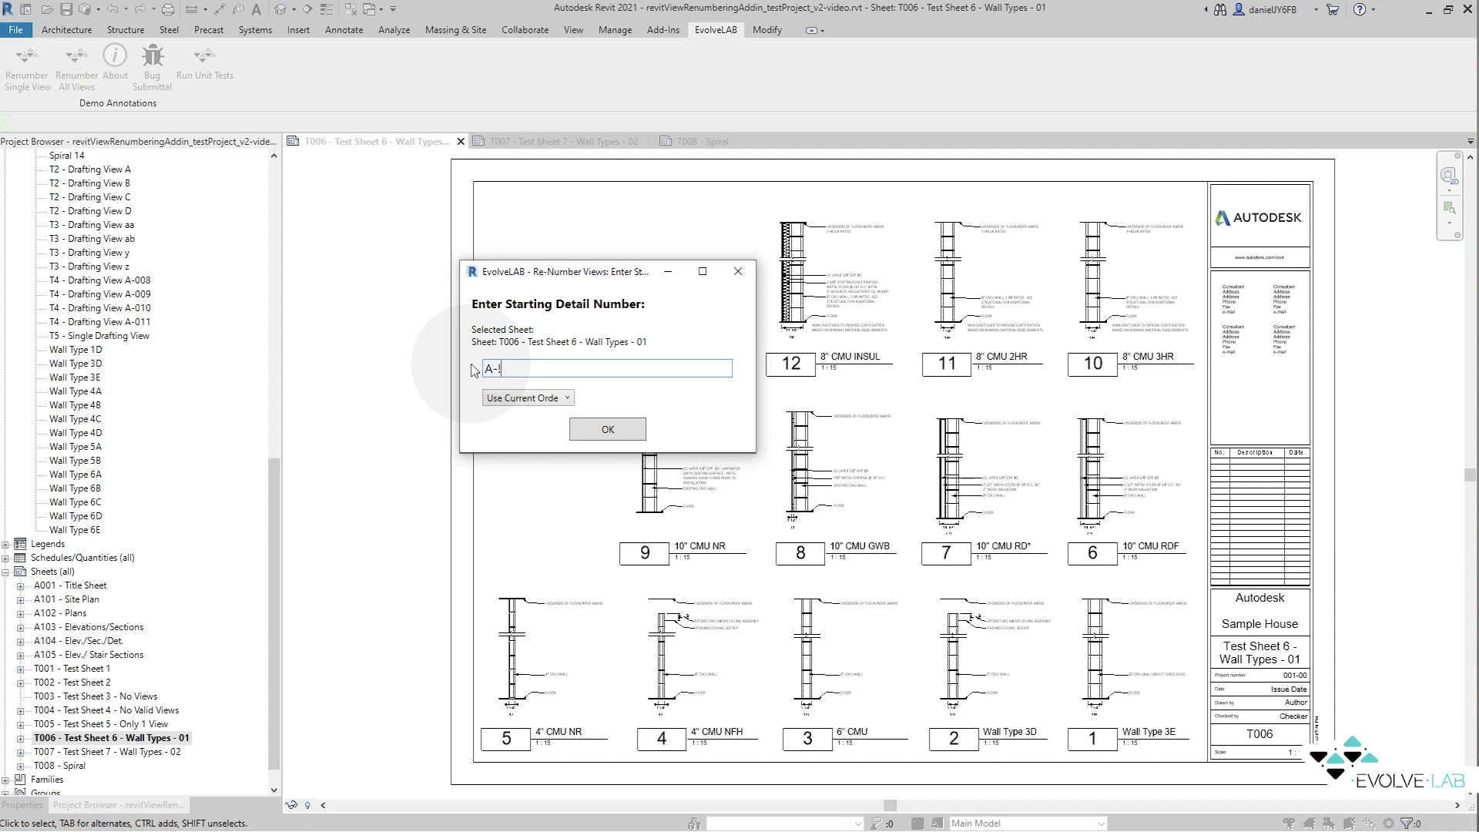
text(A-!)
key(BackSpace)
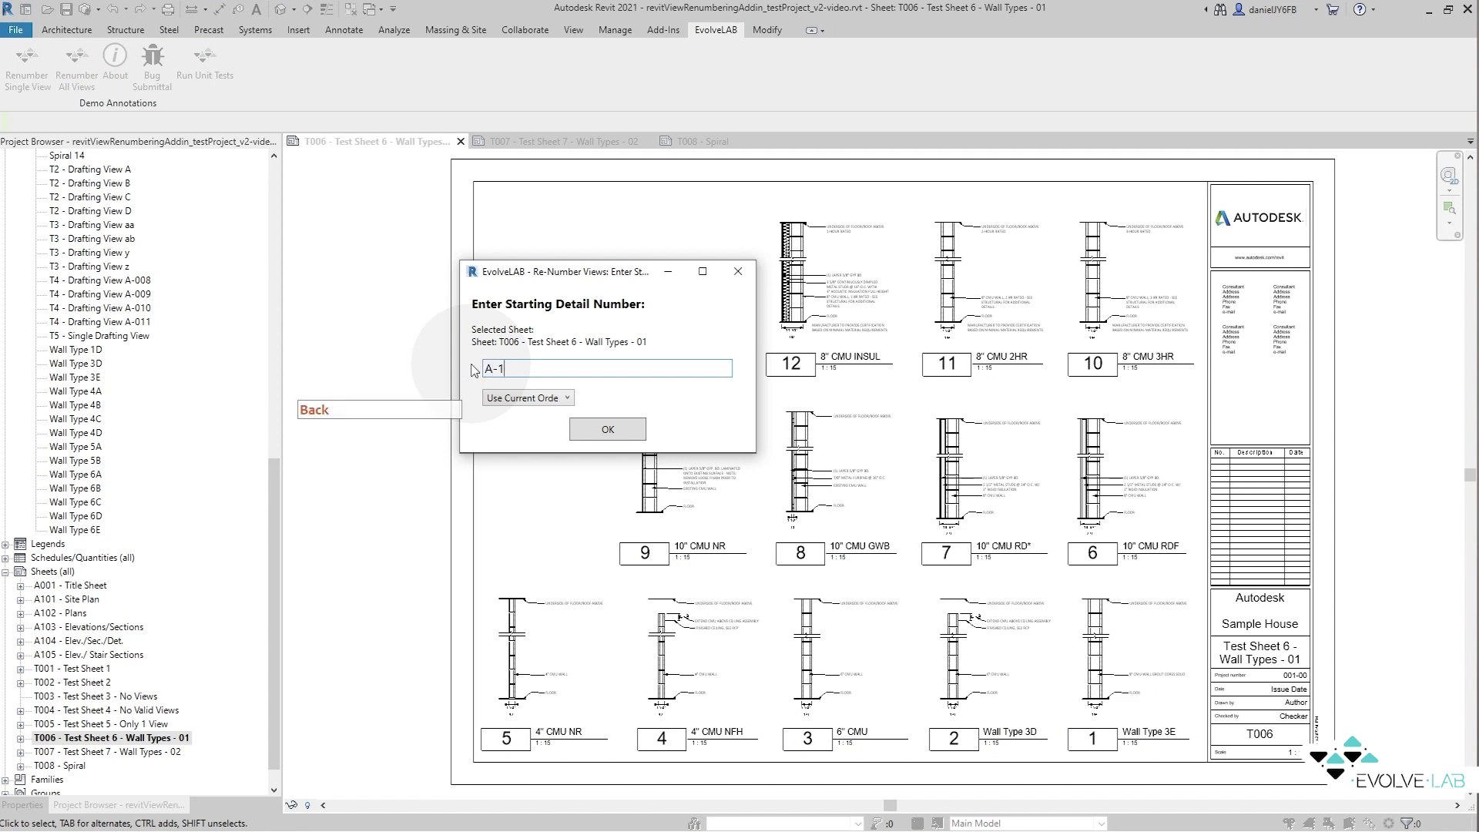
click(530, 397)
click(551, 429)
click(614, 430)
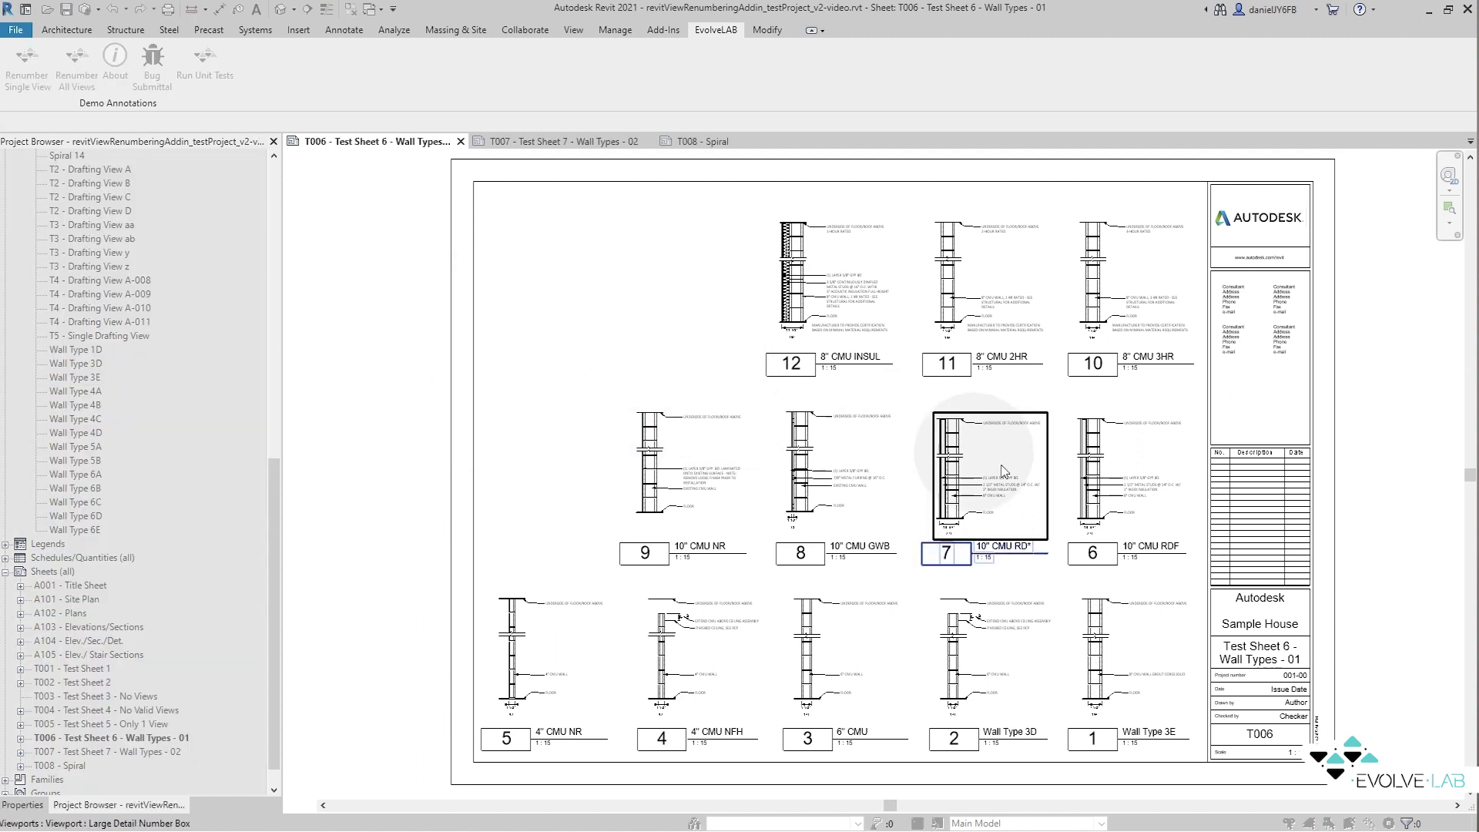
Pick the five bottom-row details right to left as A-1 to A-5, then stop
click(1121, 643)
click(981, 644)
click(825, 644)
click(699, 644)
click(564, 647)
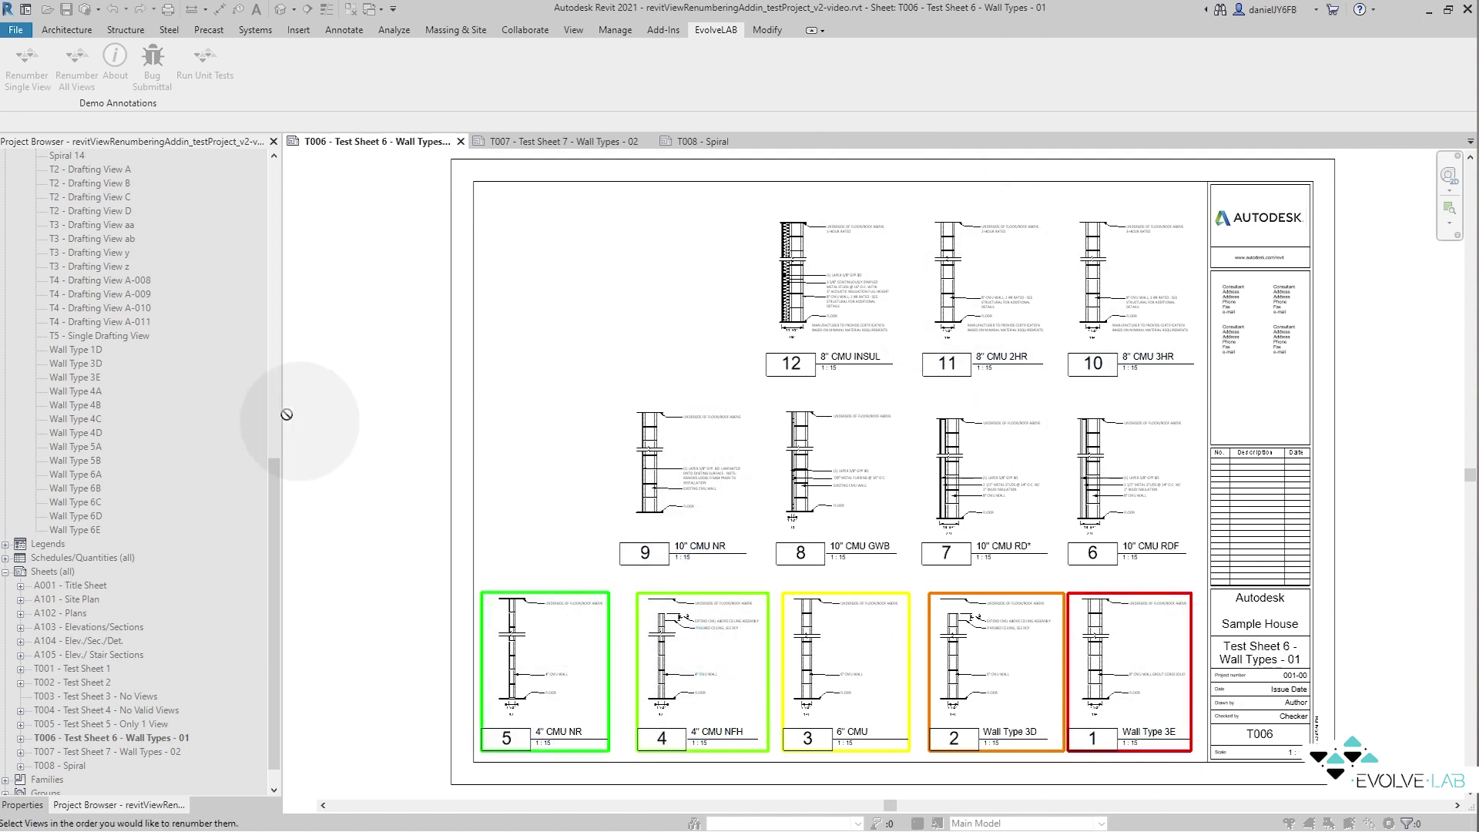
key(Escape)
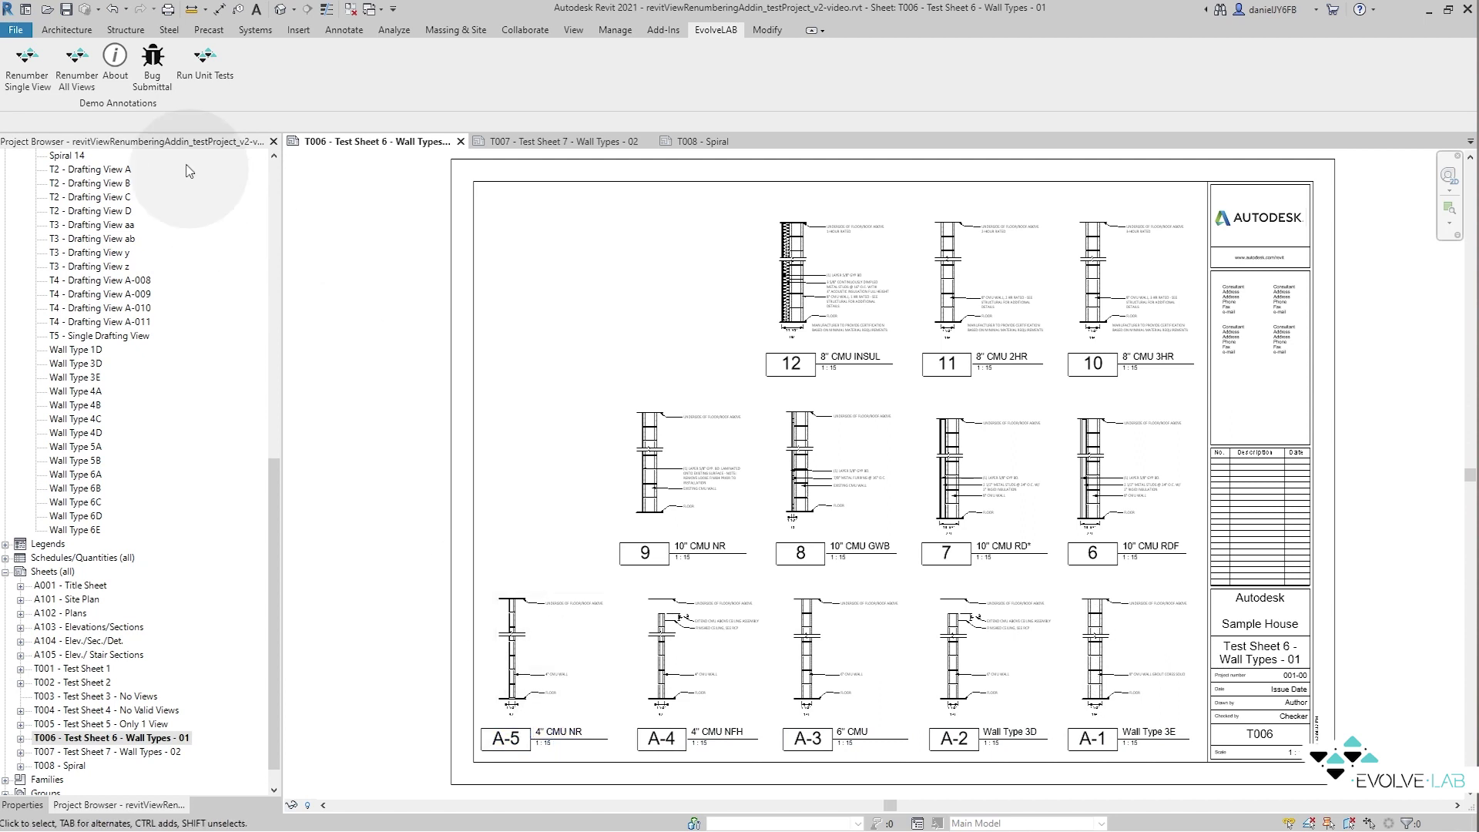
Start Renumber All Views with starting number B-1 and Select New Order
click(75, 65)
click(659, 455)
click(652, 487)
drag(621, 426, 601, 426)
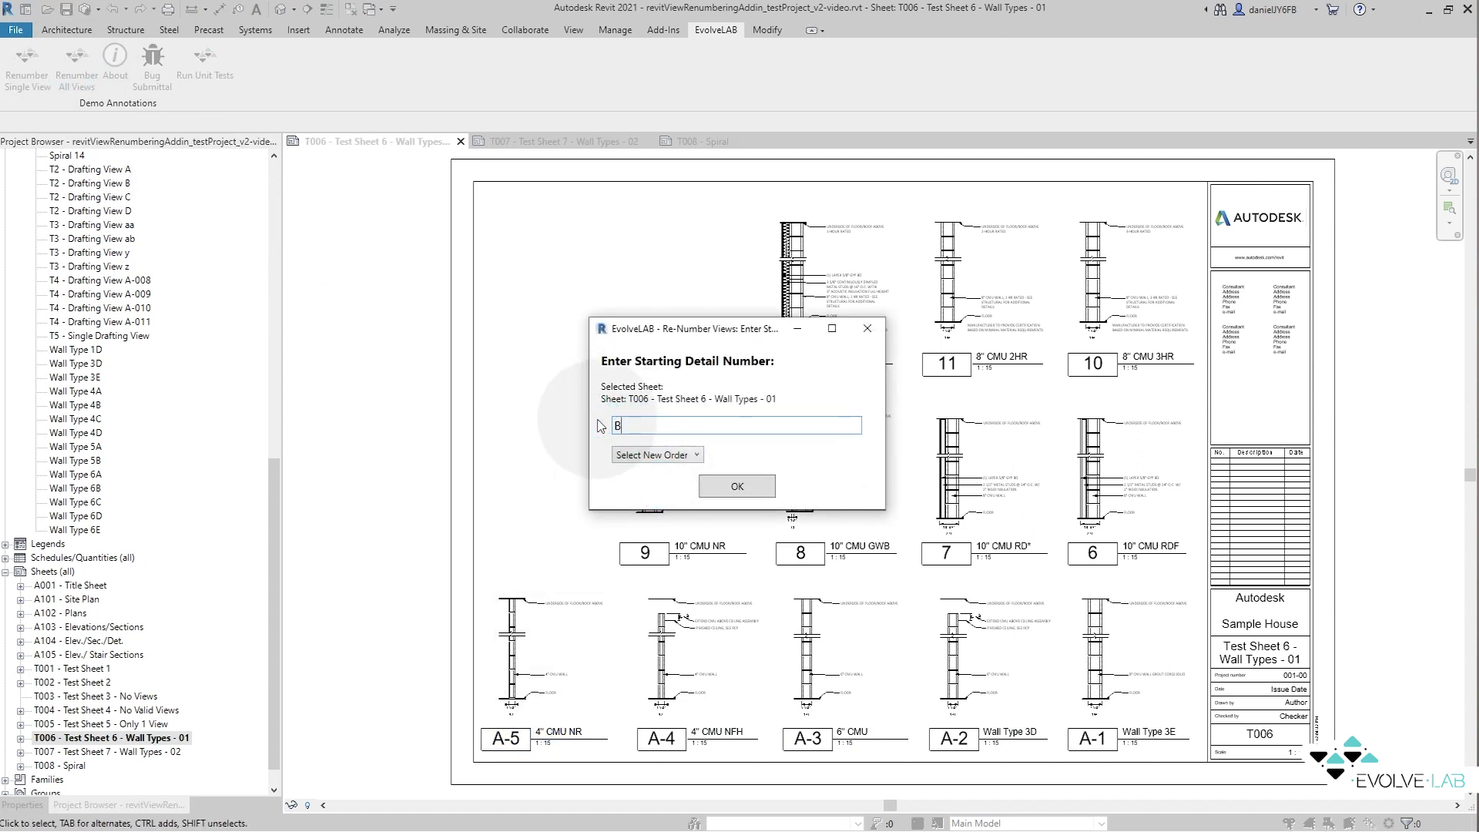
text(B-2)
key(BackSpace)
text(=1)
key(BackSpace)
key(BackSpace)
text(1)
click(662, 455)
click(670, 487)
click(738, 487)
Pick the four middle-row details right to left as B-1 to B-4, then stop
click(1129, 486)
click(984, 486)
click(840, 492)
click(701, 470)
key(Escape)
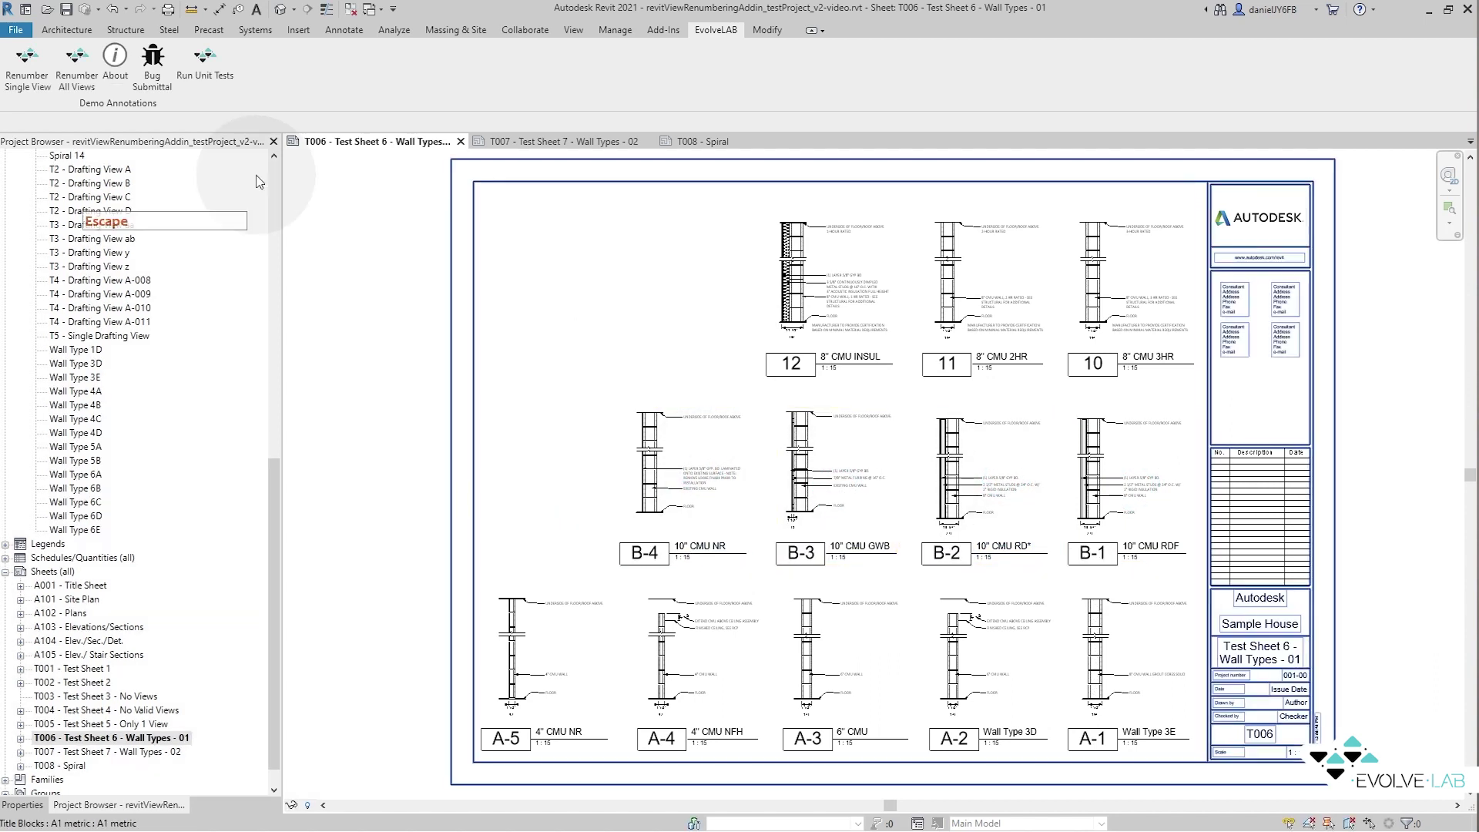
Start Renumber All Views again with starting number C-1 and Select New Order
click(77, 66)
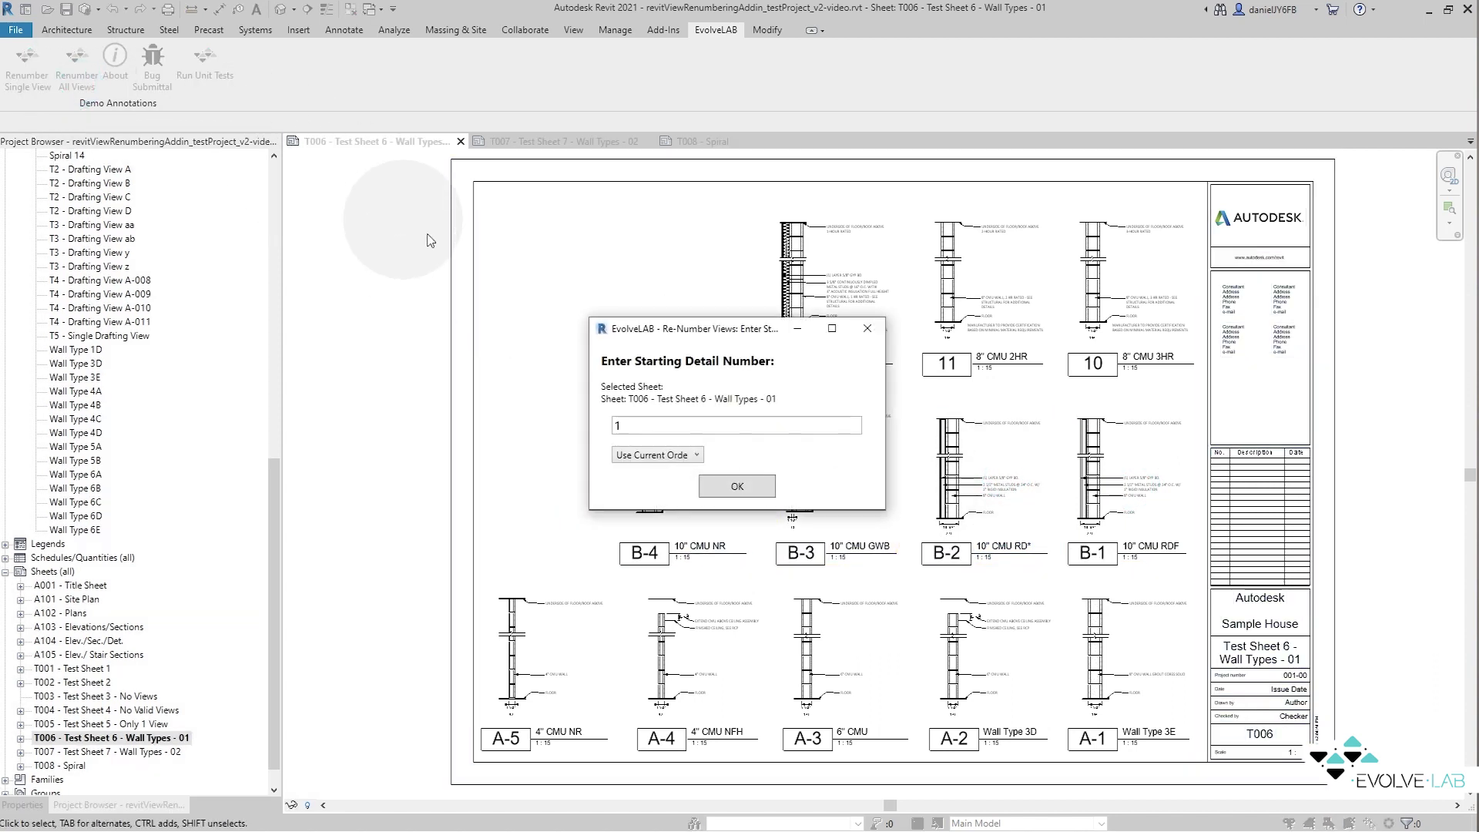
click(643, 455)
click(646, 479)
click(604, 426)
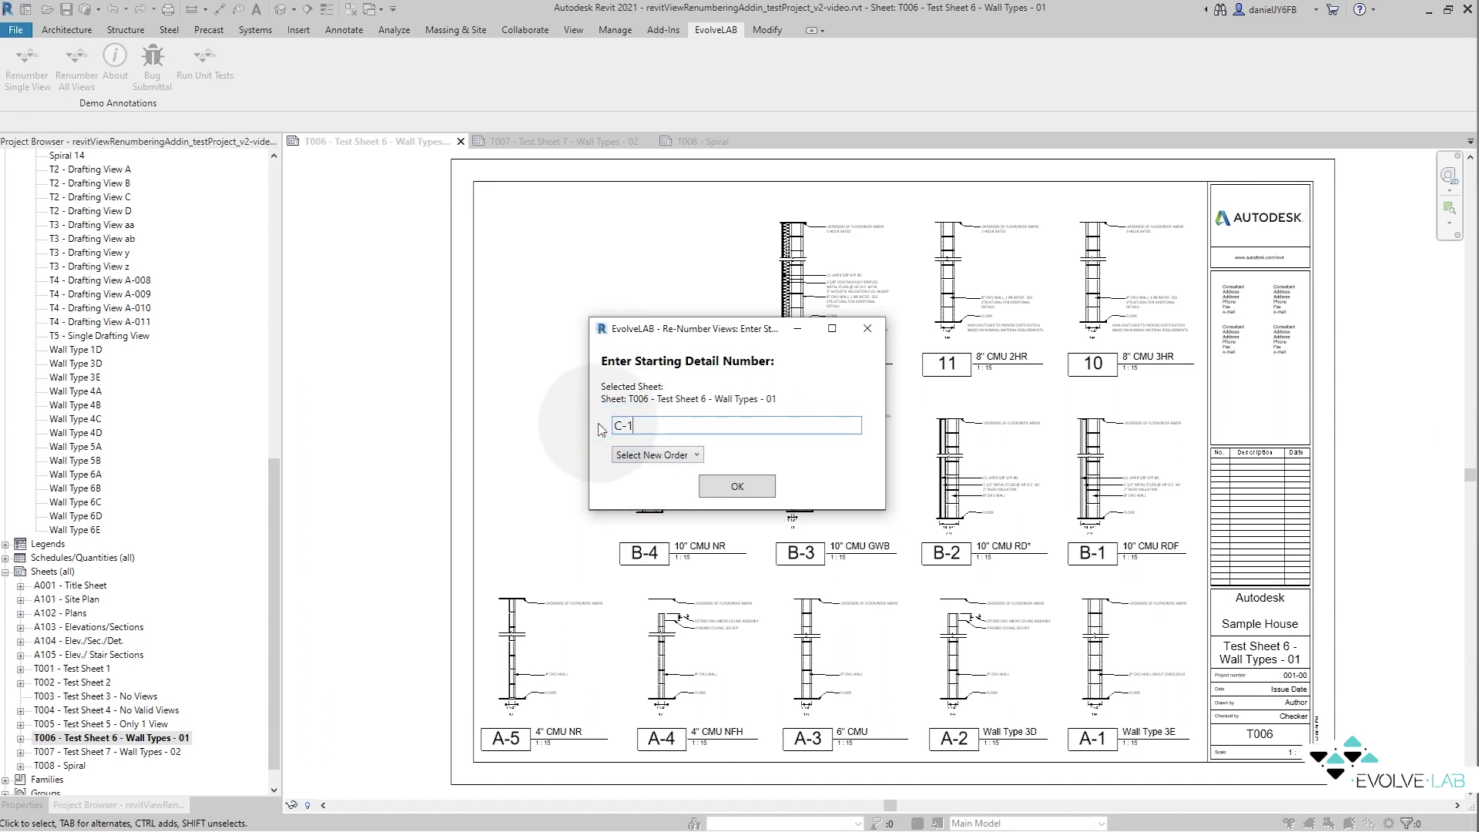
click(737, 486)
Pick the three top-row details right to left as C-1 to C-3, then stop
click(1094, 277)
click(984, 266)
click(859, 284)
key(Escape)
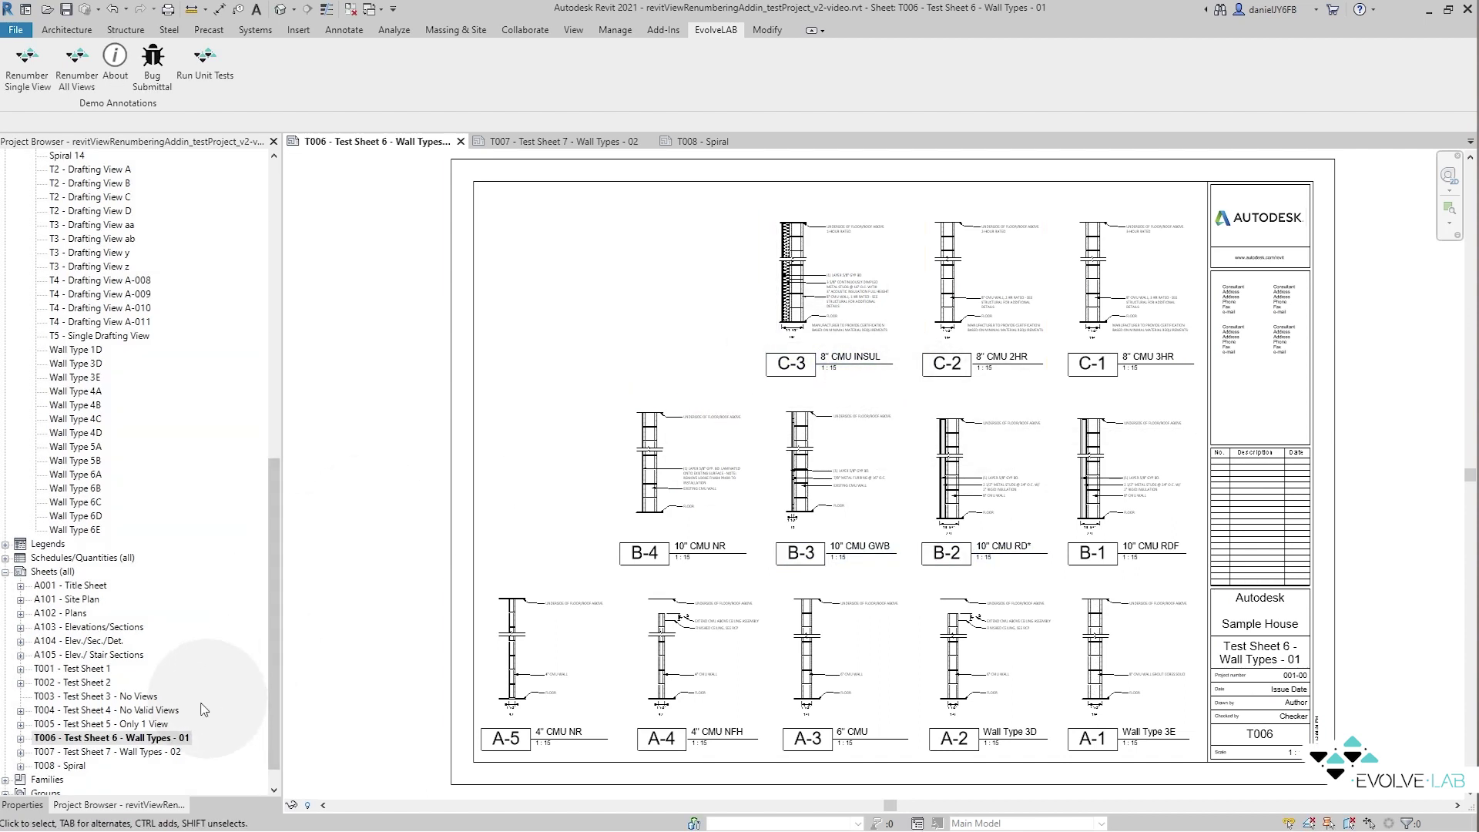
Open sheet T008 - Spiral and start renumbering from S1 with Select New Order
double_click(70, 765)
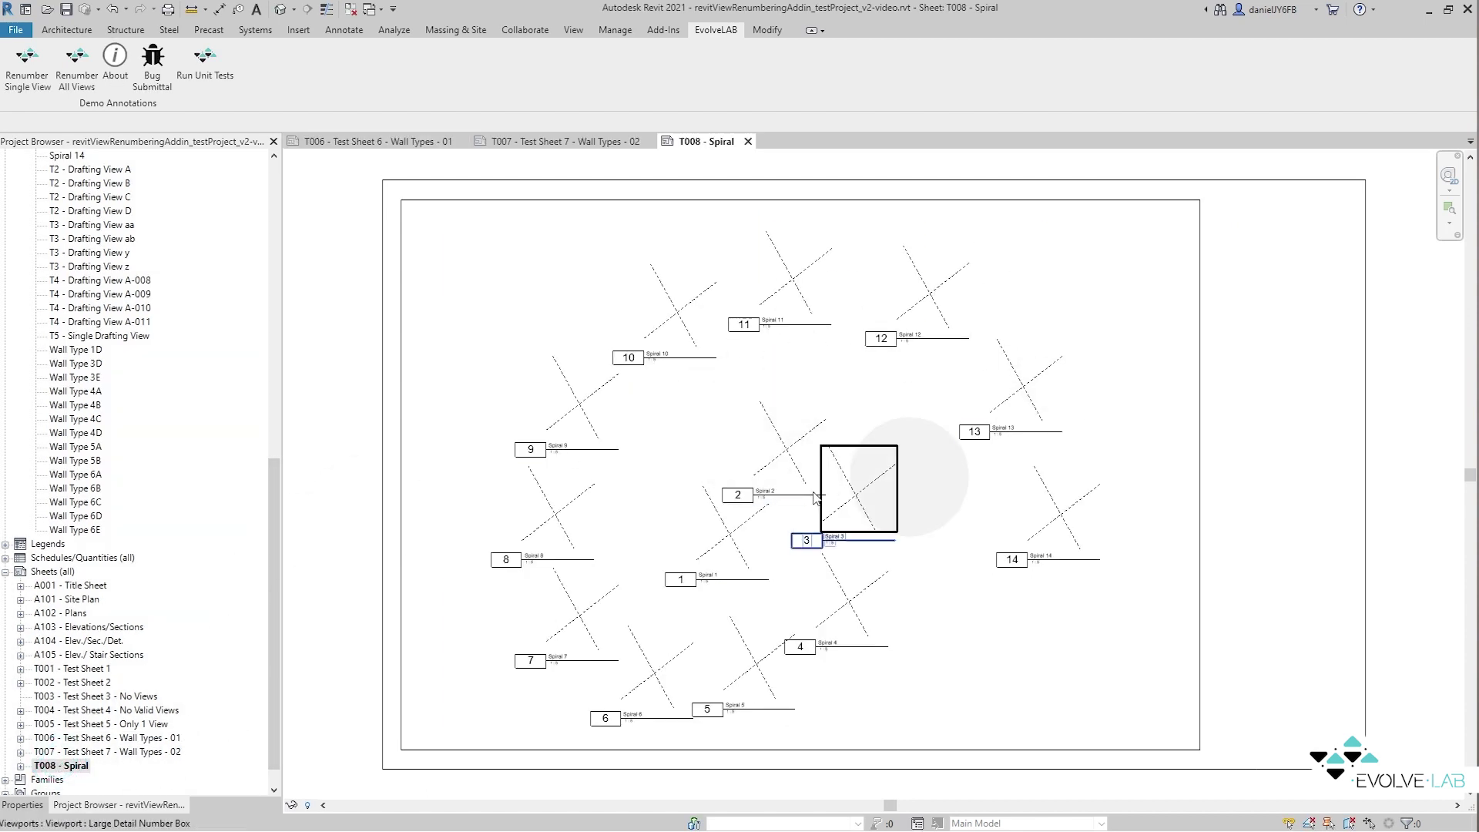
click(74, 88)
drag(553, 343, 285, 196)
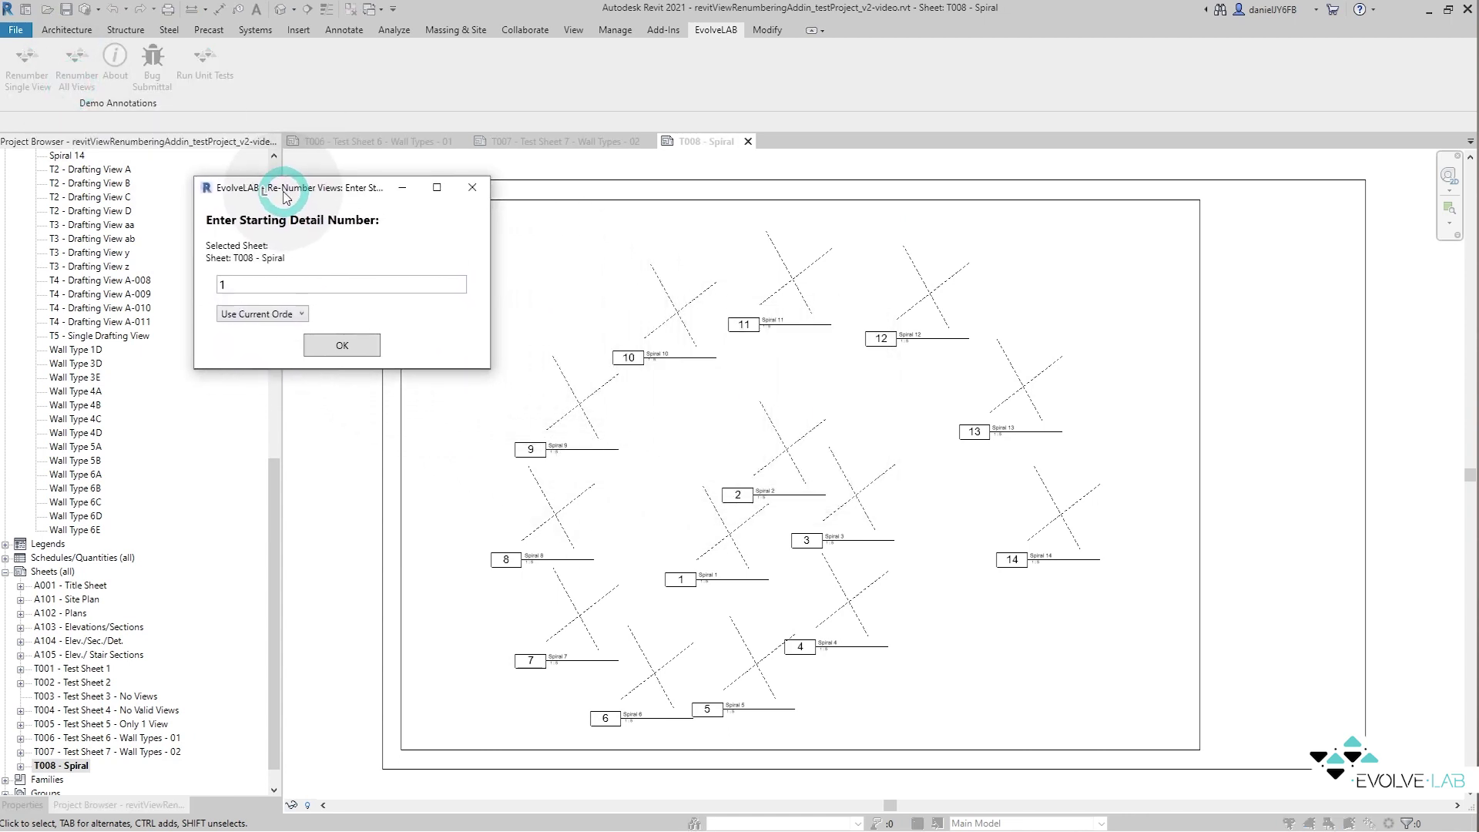
double_click(222, 285)
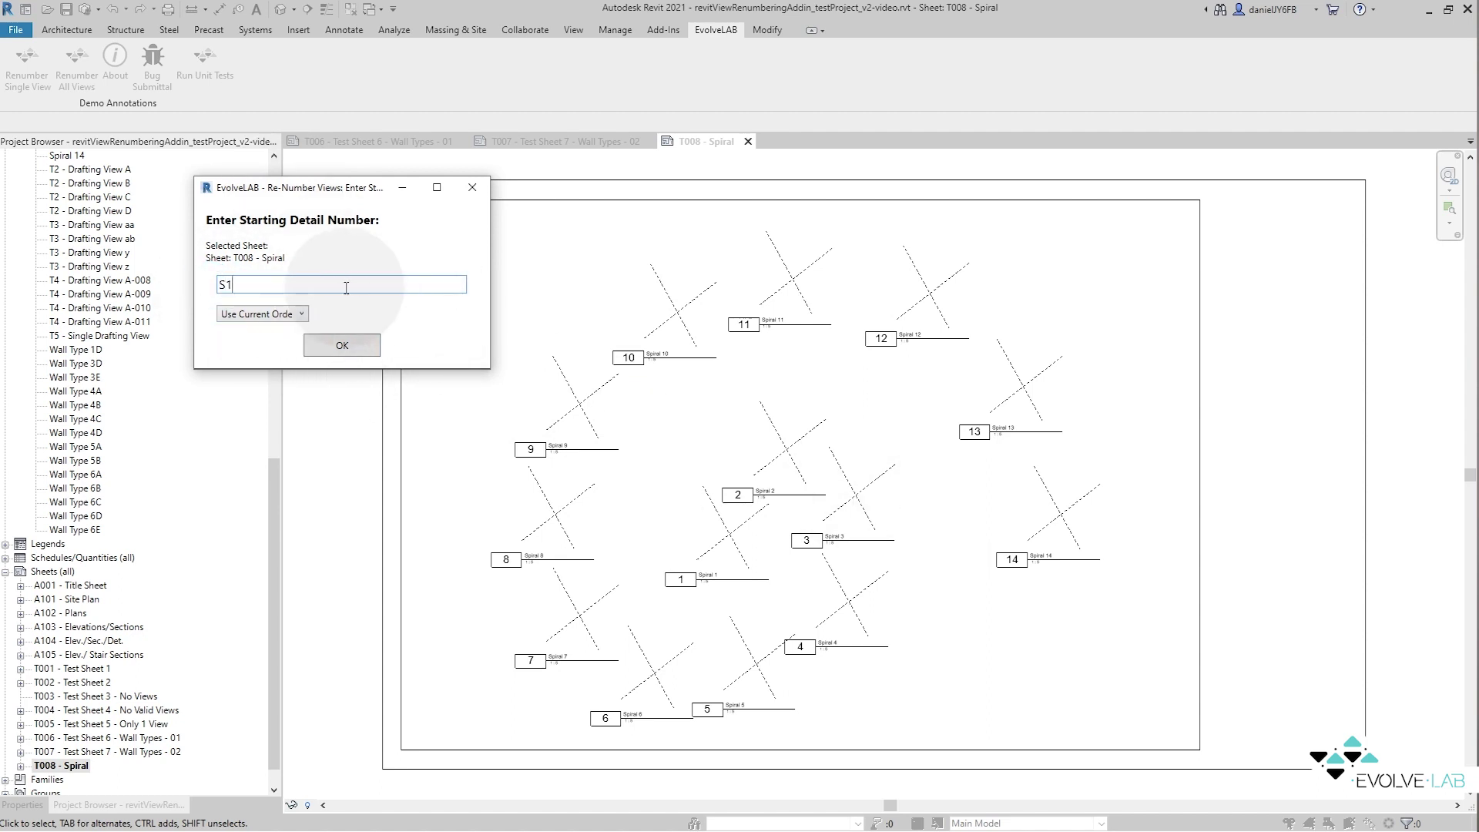
click(266, 315)
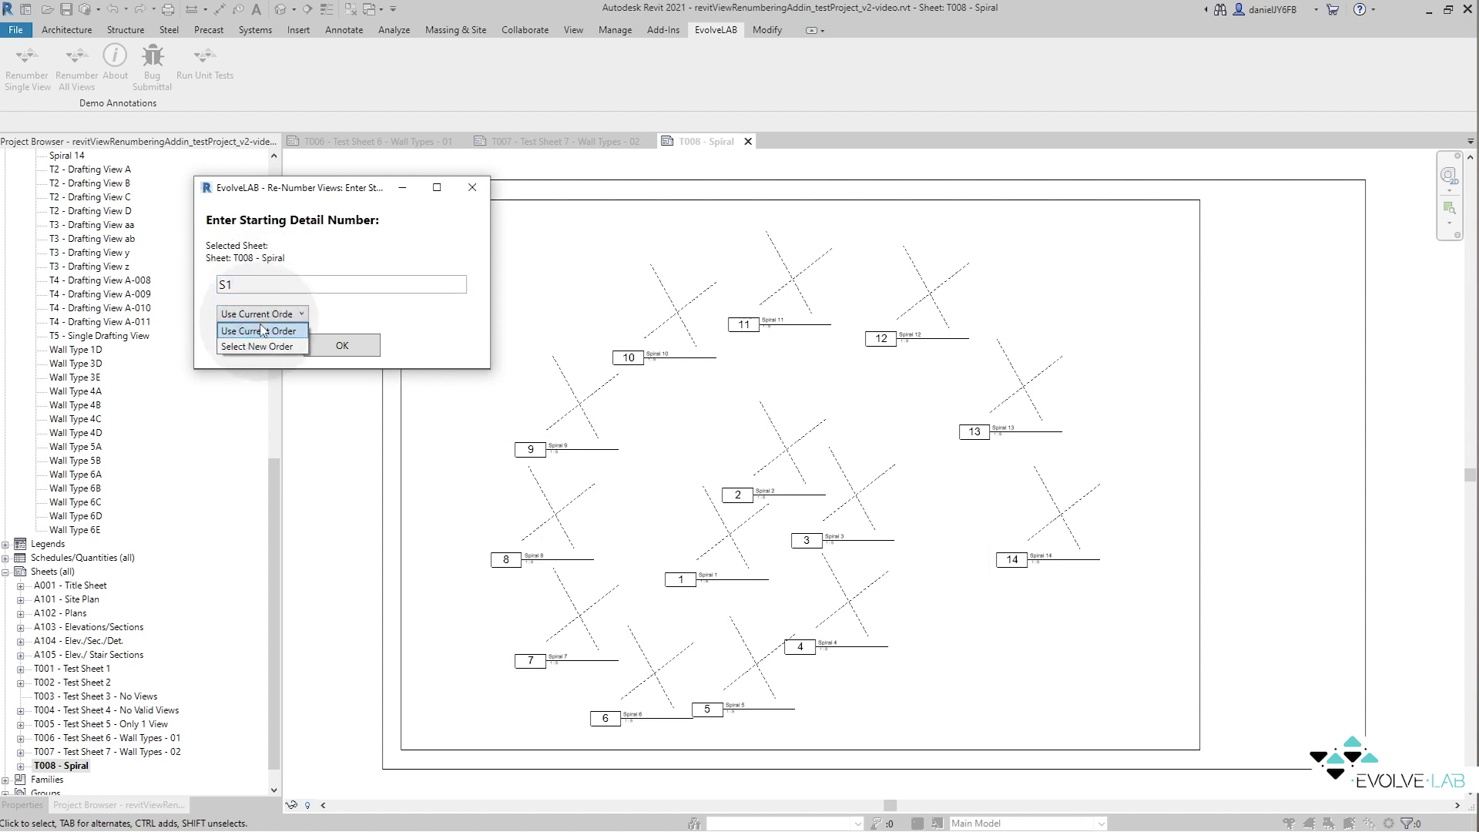
click(260, 346)
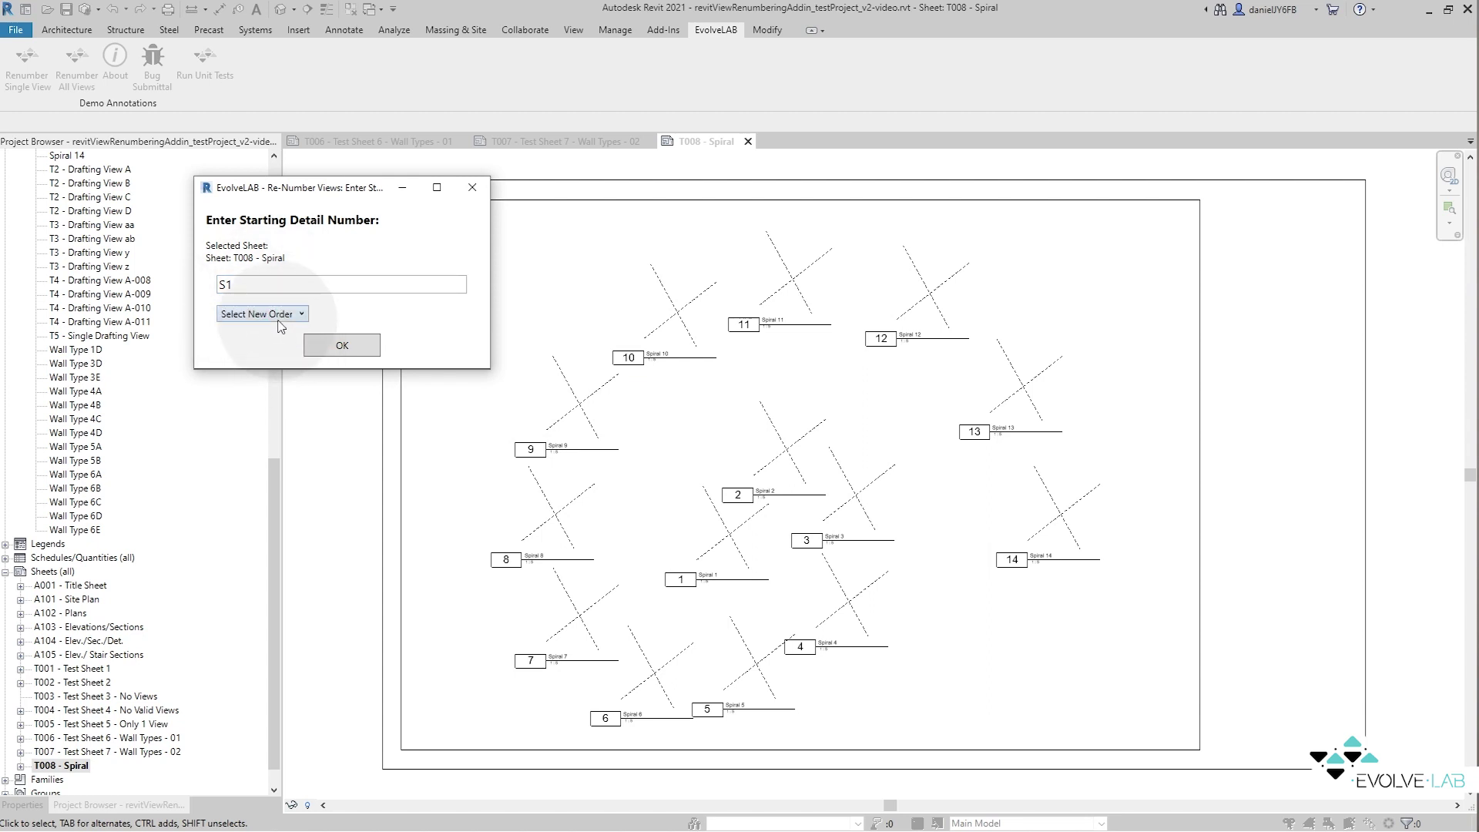
click(339, 344)
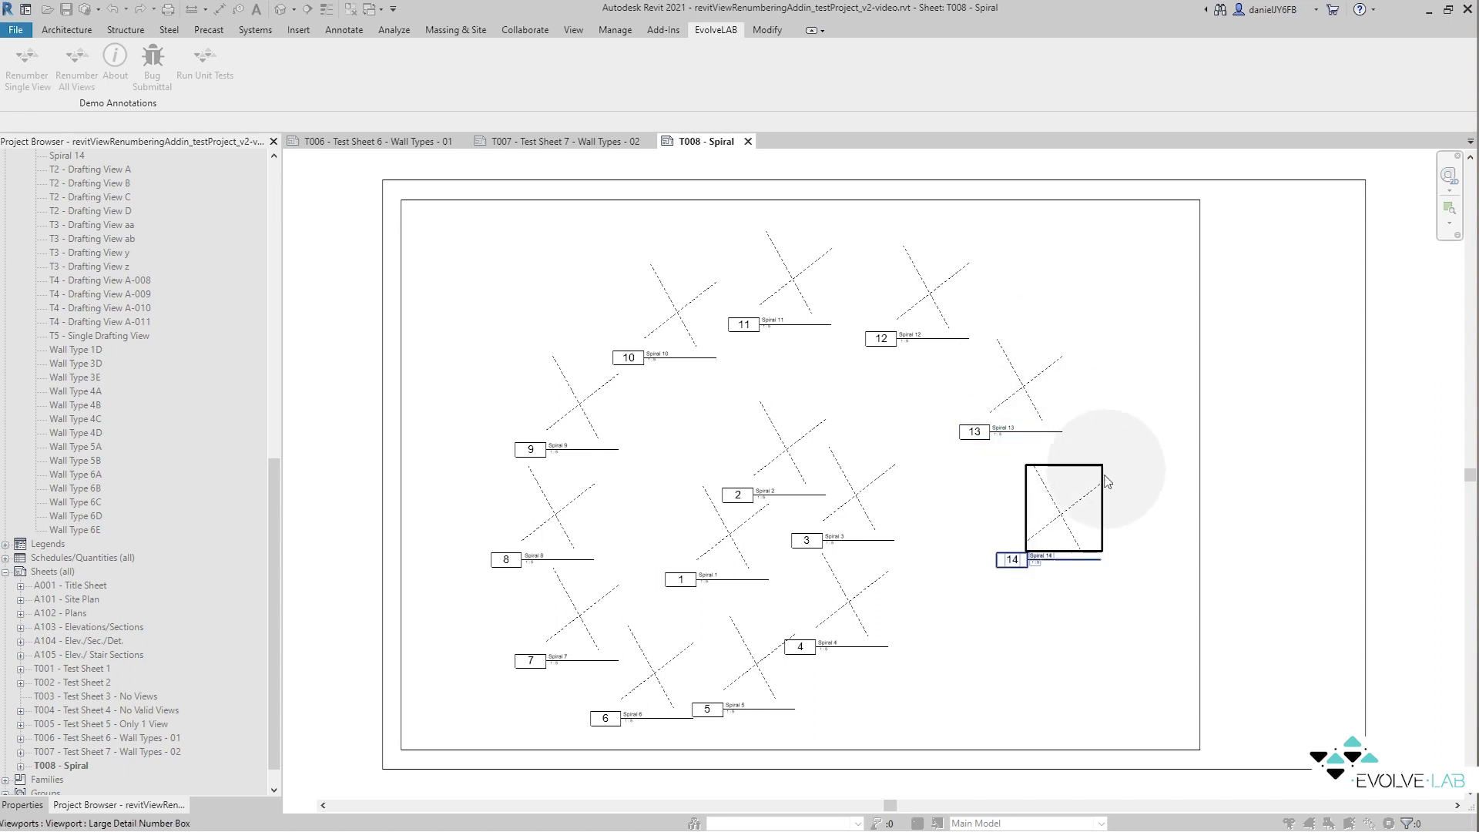
Pick spiral details 14 down to 7 in sequence for the S-numbering
click(1067, 515)
click(1008, 370)
click(940, 314)
click(814, 299)
click(690, 322)
click(585, 423)
click(562, 526)
click(579, 577)
Drop the out-of-order picks of details 1, 2, 9, 8 and 7, leaving 14–10 as S1–S5
click(696, 554)
click(773, 458)
click(777, 446)
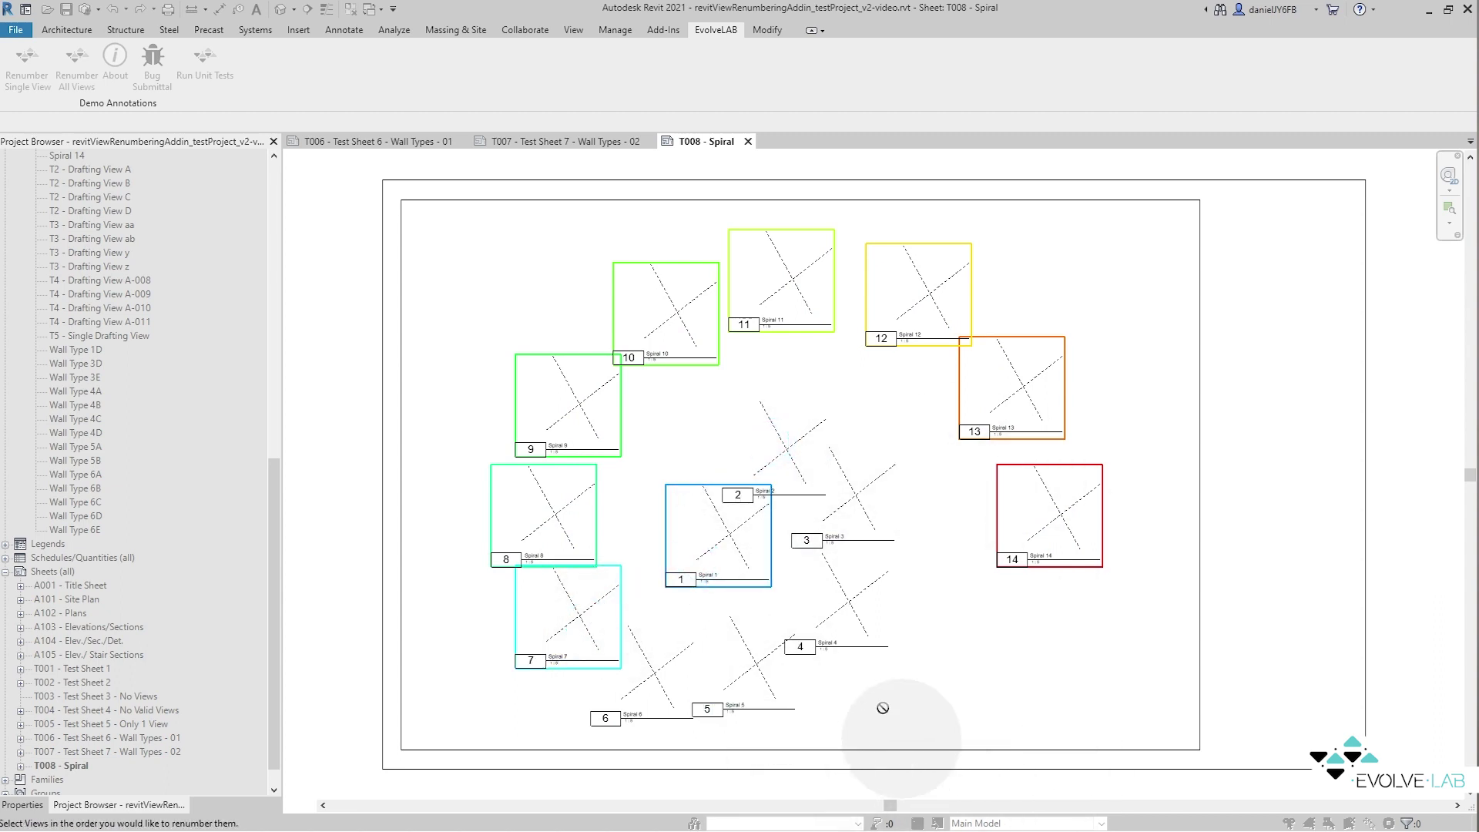
click(721, 539)
click(562, 419)
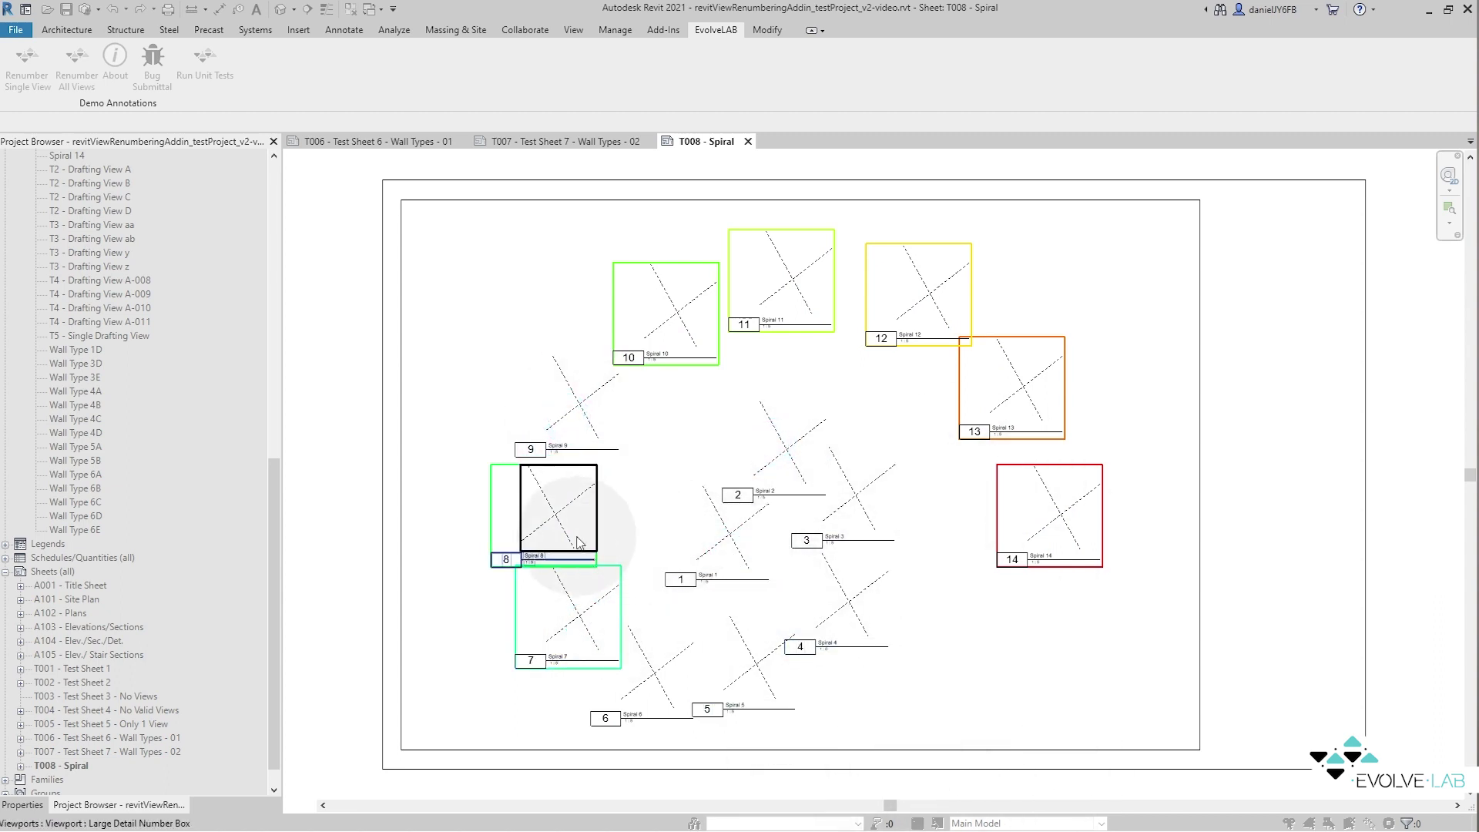
click(579, 543)
click(577, 609)
Pick spiral details 9 down to 1 so they become S6 through S14
click(594, 394)
click(566, 497)
click(583, 621)
click(666, 675)
click(764, 675)
click(833, 609)
click(848, 482)
click(768, 431)
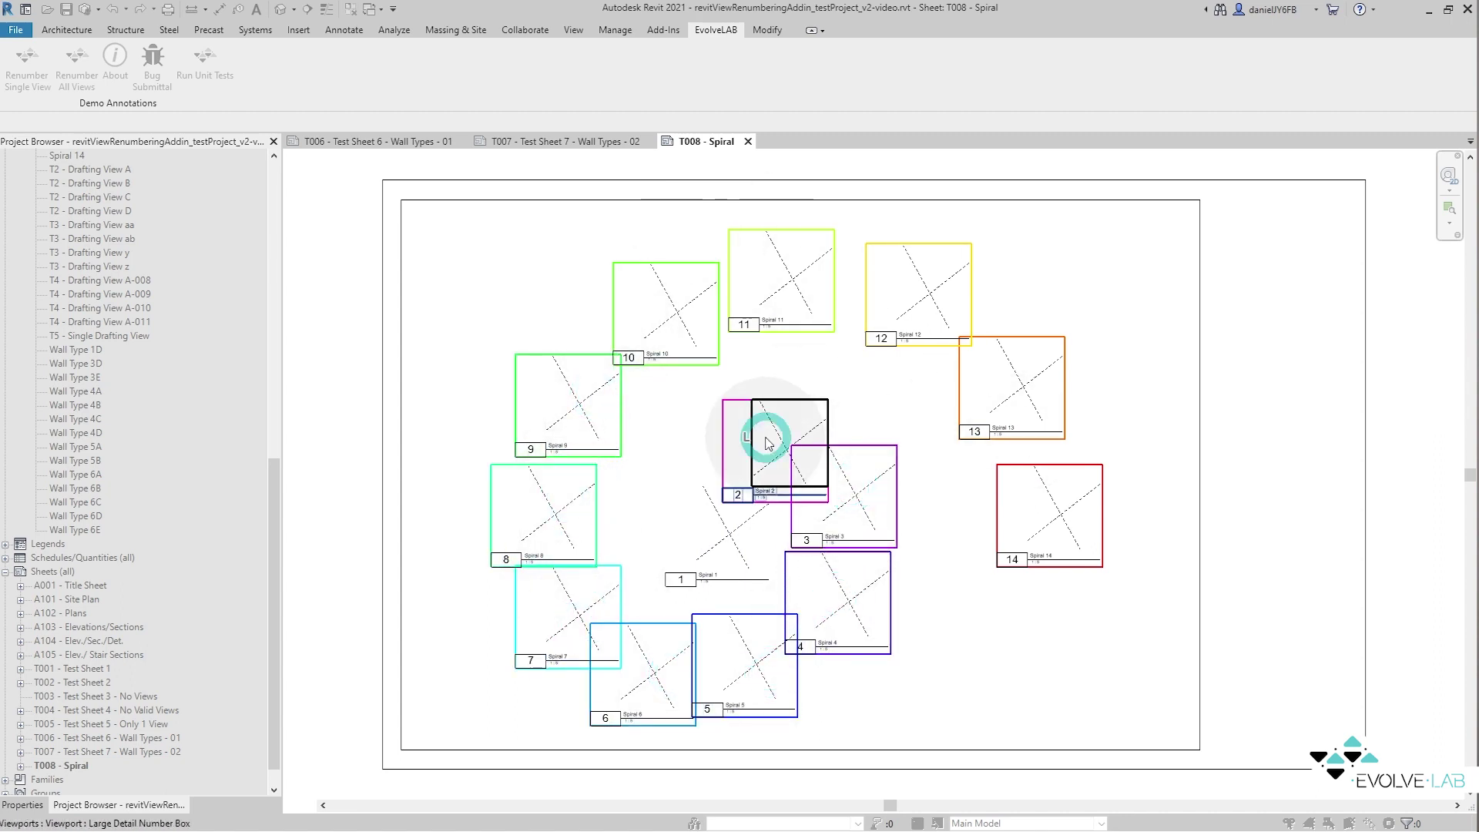
click(739, 554)
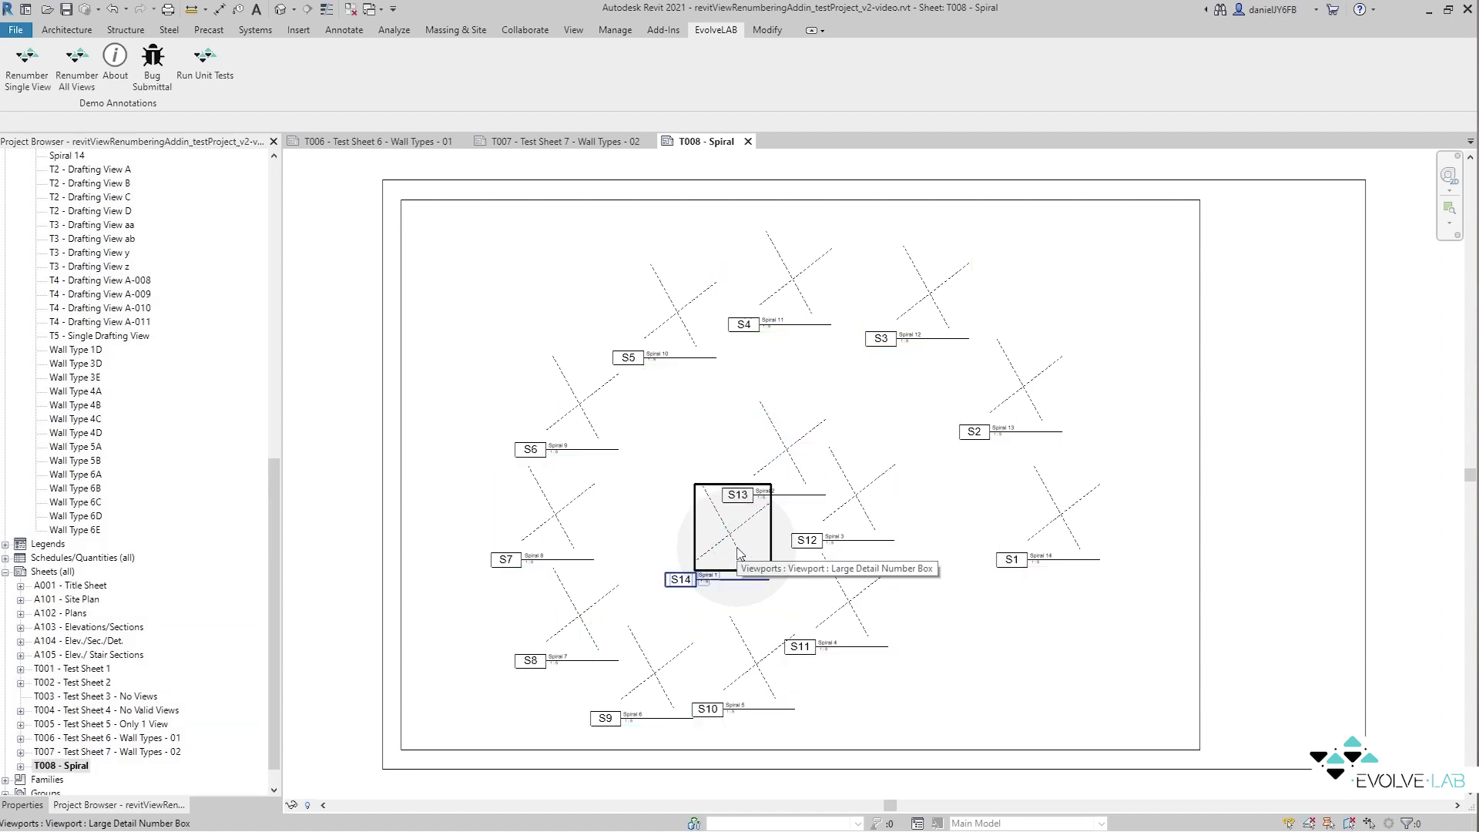